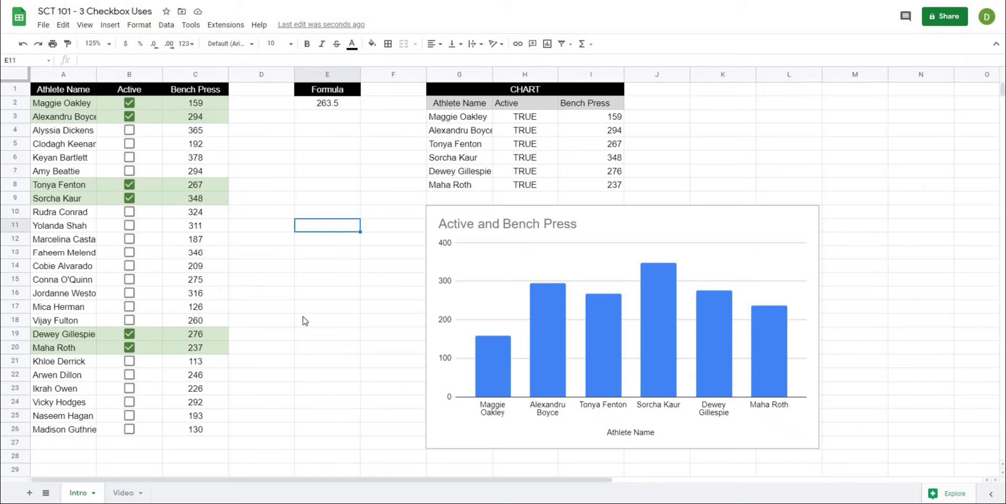
{"action": "left_click", "coordinate": [129, 252]}
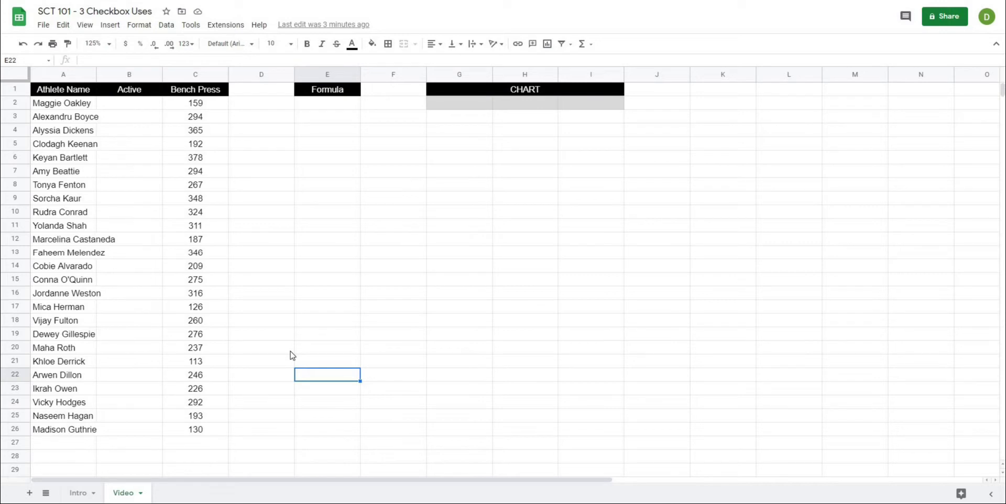
{"action": "left_click", "coordinate": [302, 322]}
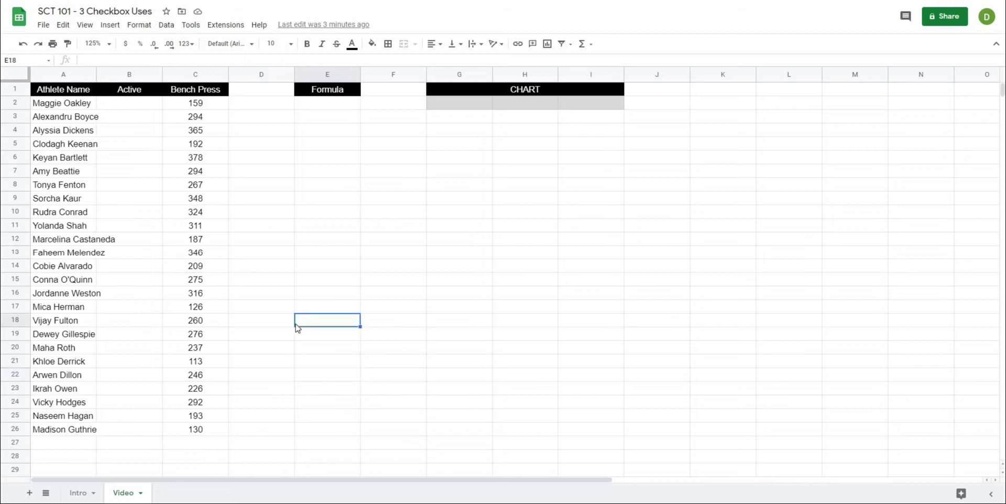
{"action": "left_click", "coordinate": [274, 297]}
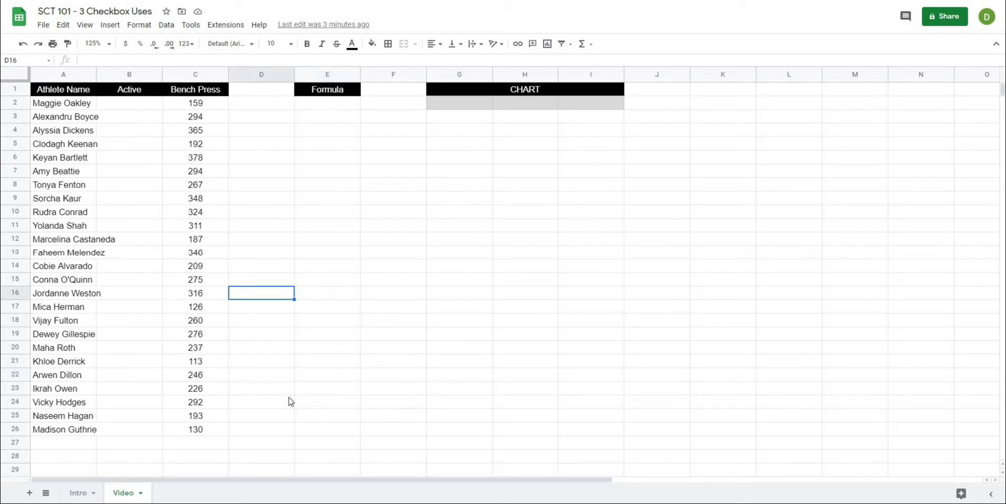
{"action": "left_click", "coordinate": [402, 379]}
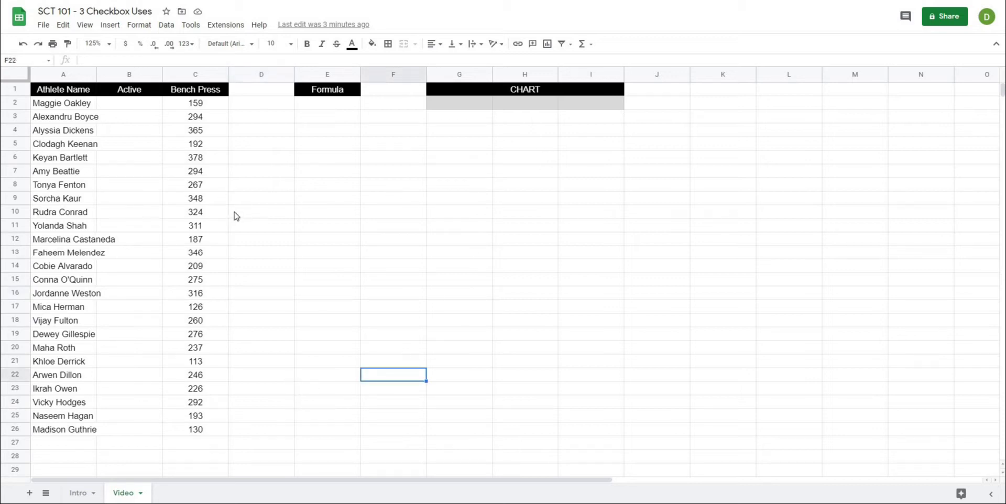
{"action": "left_click", "coordinate": [395, 229]}
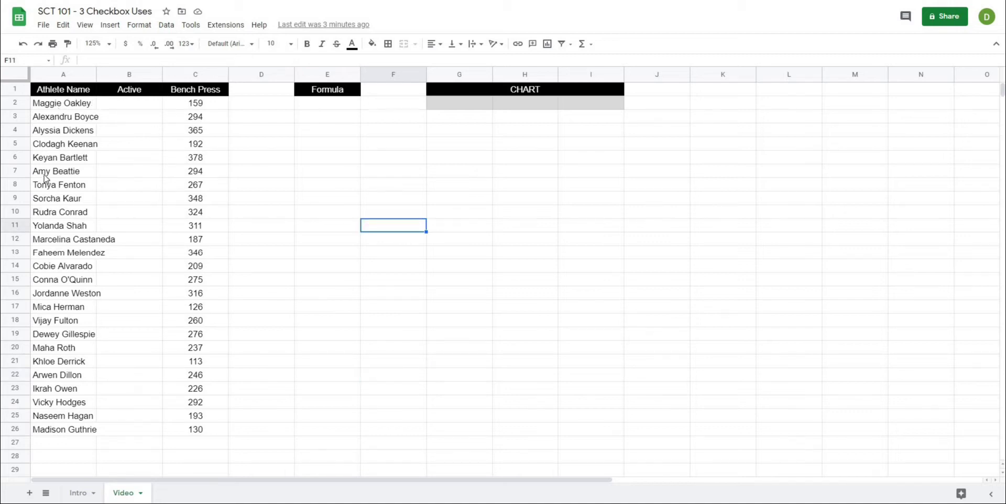
{"action": "left_click", "coordinate": [272, 161]}
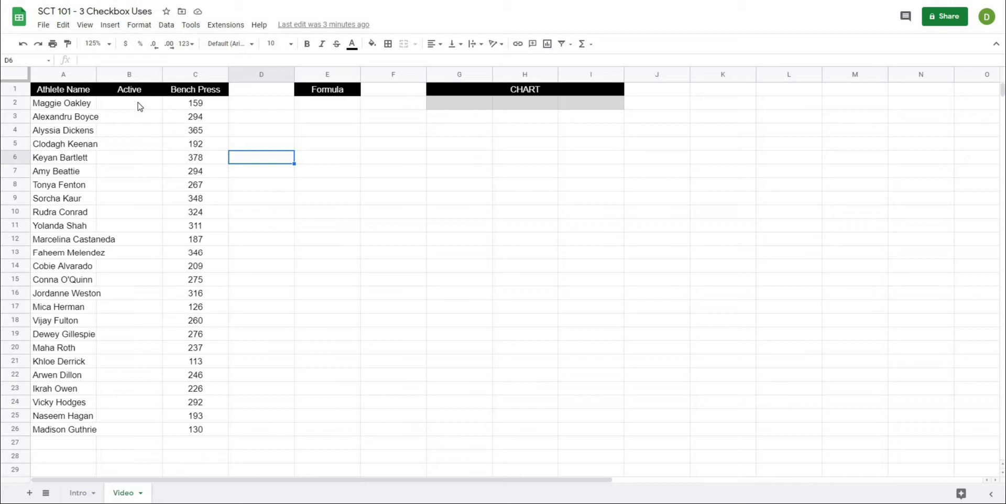
- Insert checkboxes in the Active column for all athletes, cells B2 to B26
{"action": "left_click_drag", "start_coordinate": [139, 106], "coordinate": [135, 432]}
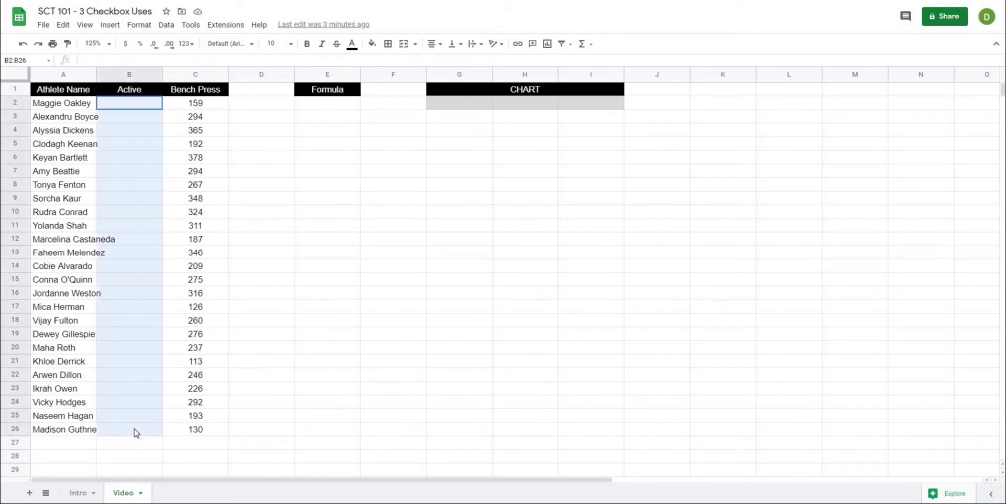
{"action": "left_click", "coordinate": [107, 27]}
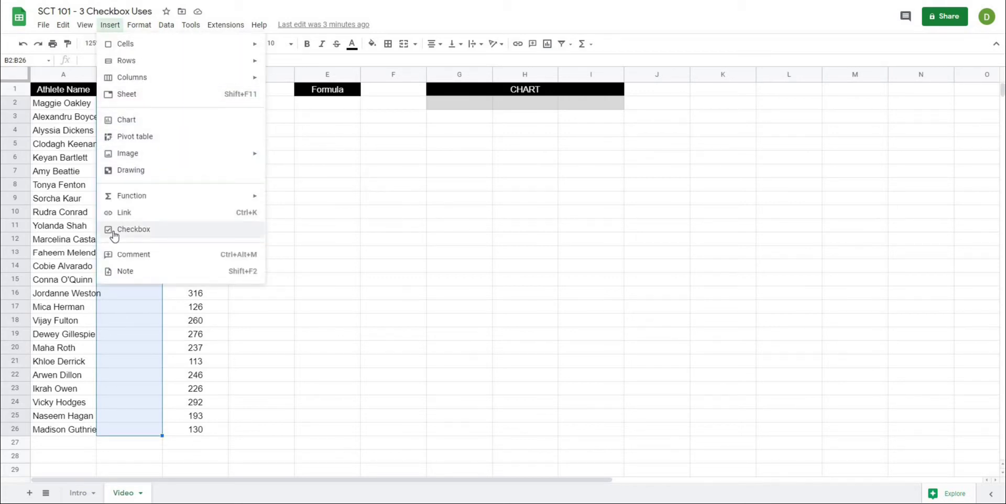
{"action": "left_click", "coordinate": [157, 233]}
{"action": "left_click", "coordinate": [283, 241]}
- Tick the checkboxes in B2 to B8 one after another and clear them all again
{"action": "left_click", "coordinate": [129, 102]}
{"action": "left_click", "coordinate": [130, 117]}
{"action": "left_click", "coordinate": [130, 130]}
{"action": "left_click", "coordinate": [129, 143]}
{"action": "left_click", "coordinate": [130, 157]}
{"action": "left_click", "coordinate": [129, 170]}
{"action": "left_click", "coordinate": [129, 184]}
{"action": "left_click", "coordinate": [130, 184]}
{"action": "left_click", "coordinate": [129, 170]}
{"action": "left_click", "coordinate": [129, 157]}
{"action": "left_click", "coordinate": [130, 143]}
{"action": "left_click", "coordinate": [129, 130]}
{"action": "left_click", "coordinate": [130, 116]}
{"action": "left_click", "coordinate": [130, 102]}
{"action": "left_click", "coordinate": [352, 147]}
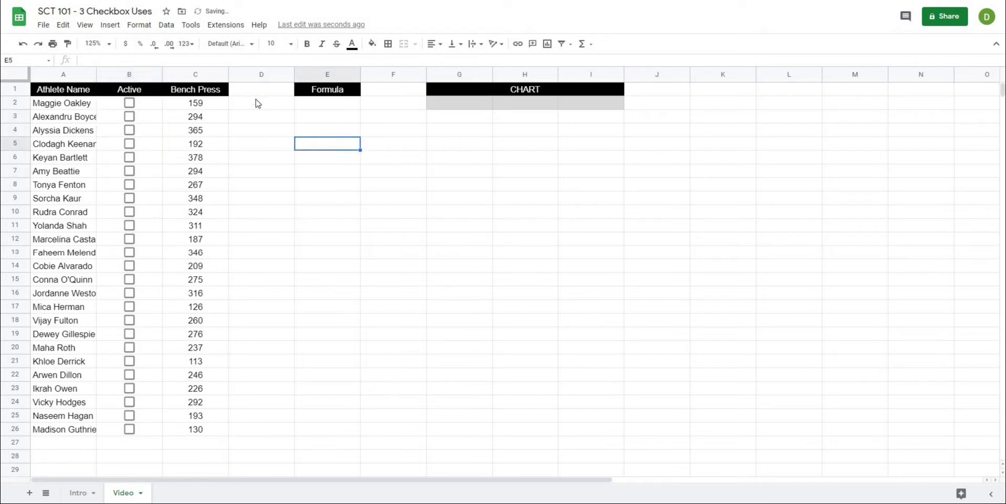
- Examine the underlying value of the checkbox in B2 while ticking and clearing it
{"action": "left_click", "coordinate": [154, 104]}
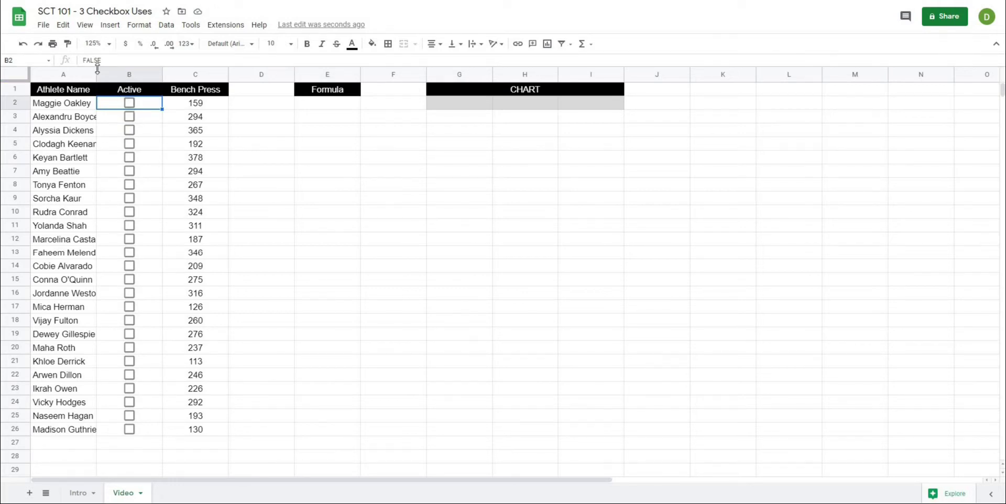
{"action": "left_click", "coordinate": [130, 107]}
{"action": "left_click", "coordinate": [129, 105]}
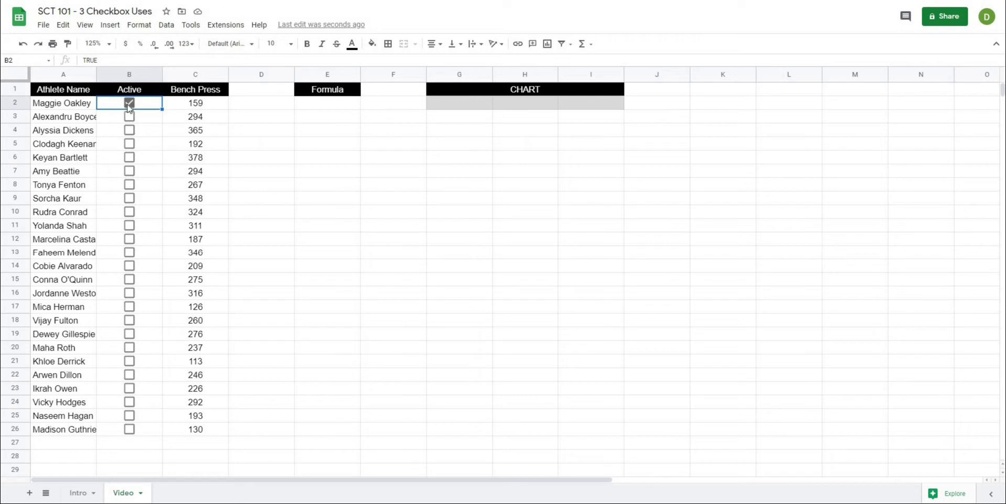
{"action": "left_click", "coordinate": [266, 175]}
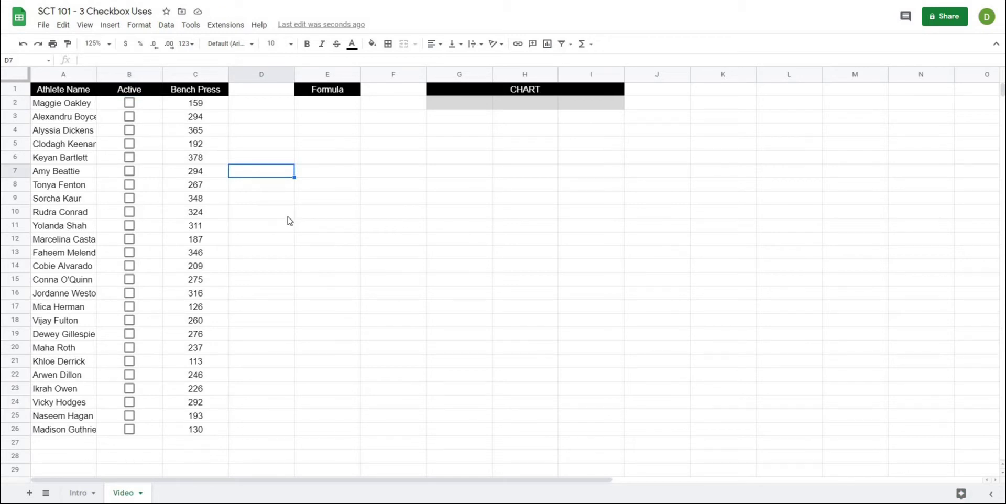
{"action": "left_click", "coordinate": [278, 209]}
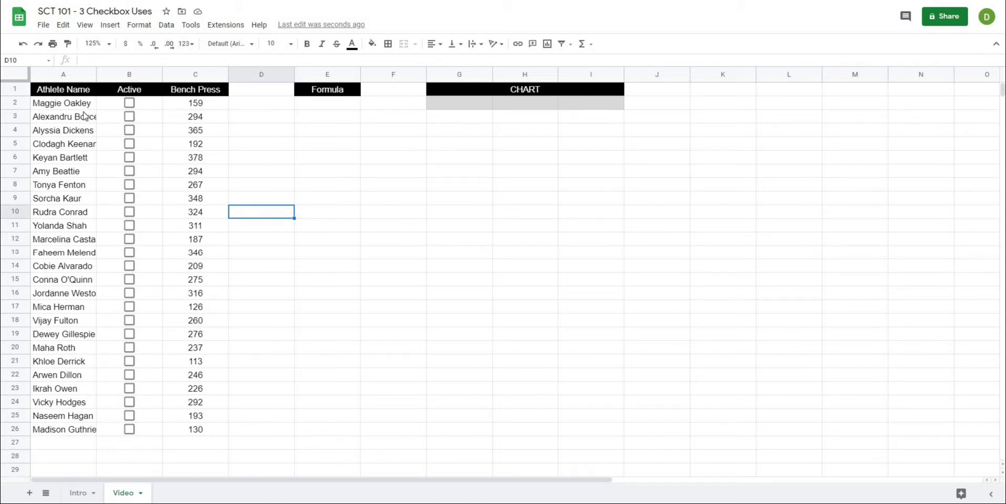
{"action": "left_click", "coordinate": [66, 107]}
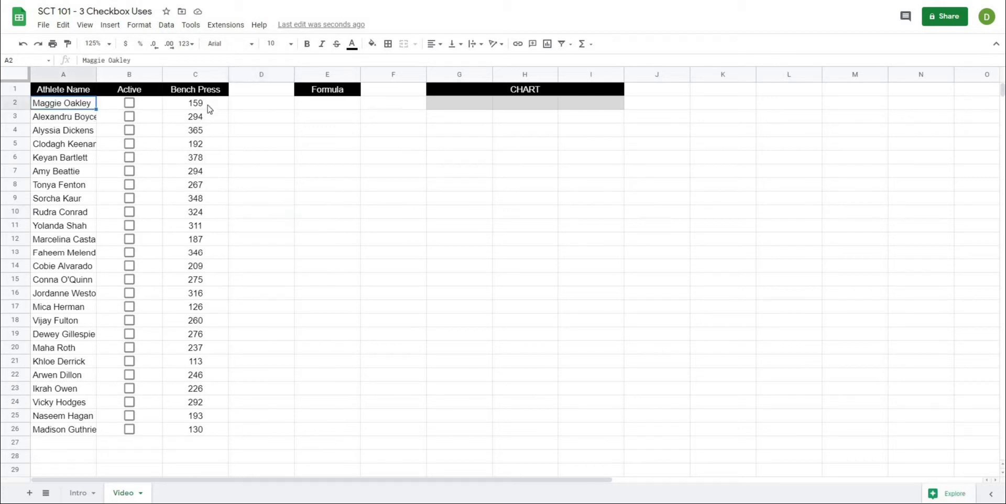
{"action": "left_click", "coordinate": [263, 171]}
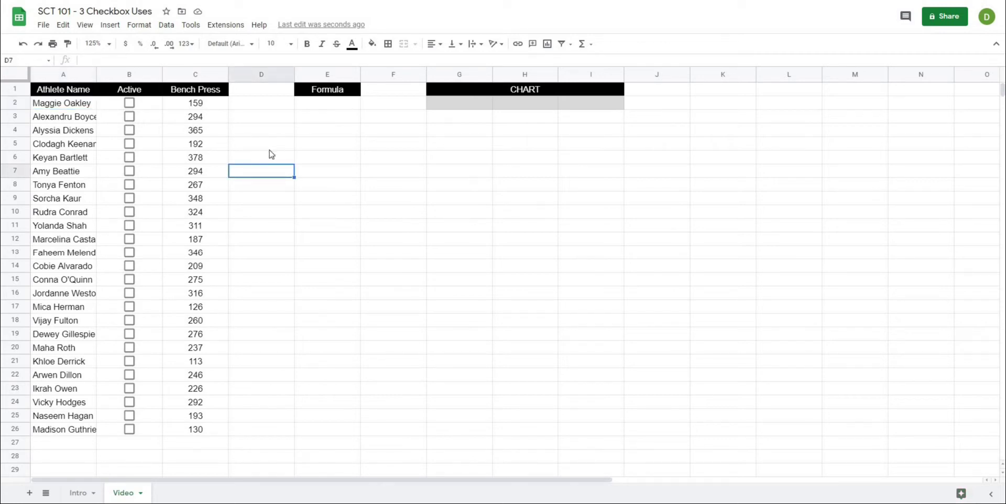
{"action": "left_click", "coordinate": [230, 148]}
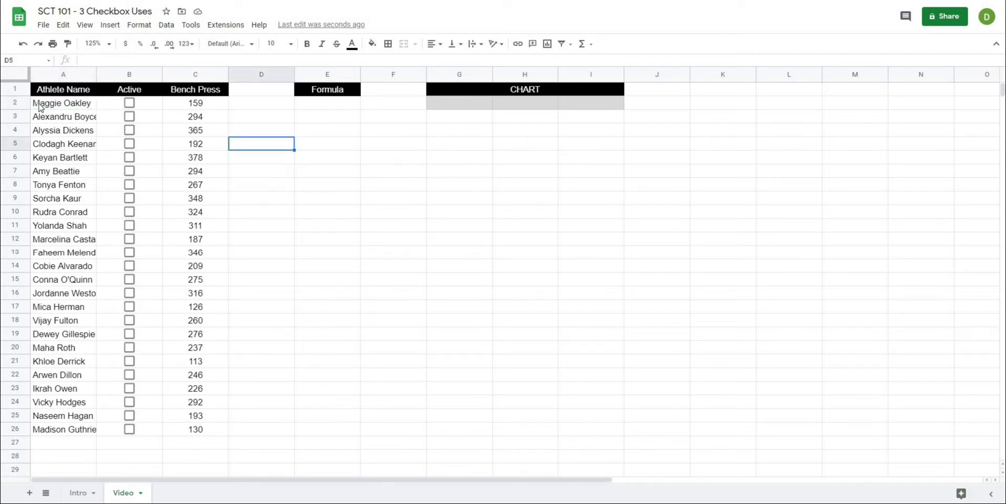
- Start a conditional formatting rule for A2:C2 with the condition "Custom formula is"
{"action": "left_click_drag", "start_coordinate": [38, 104], "coordinate": [197, 105]}
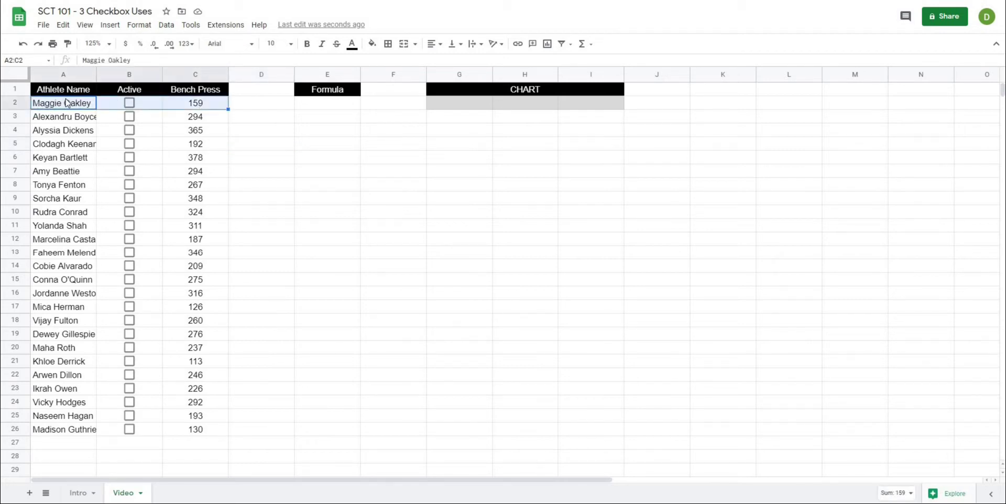
{"action": "left_click", "coordinate": [141, 26]}
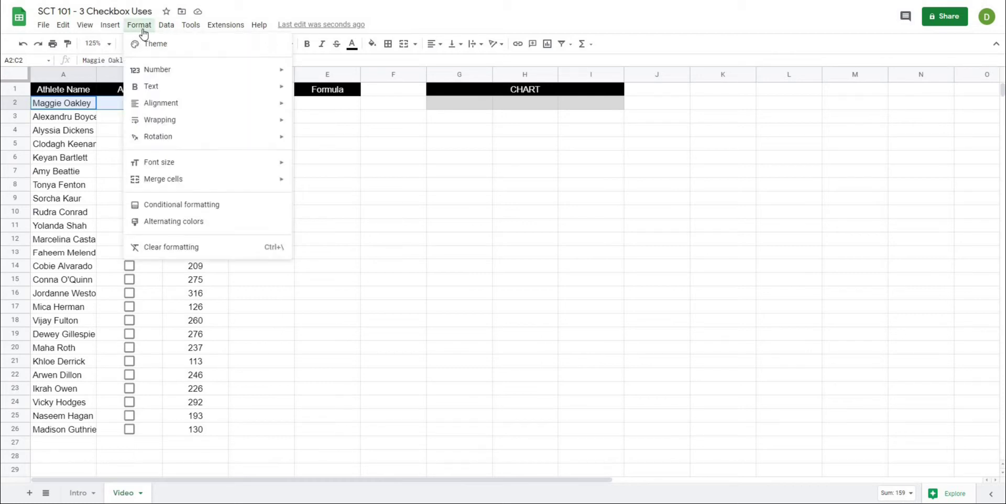
{"action": "left_click", "coordinate": [152, 208]}
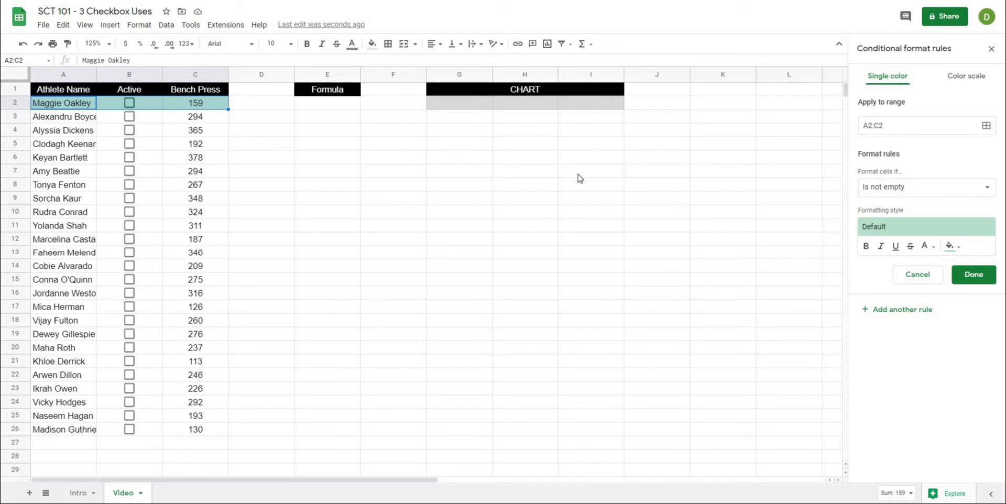
{"action": "left_click", "coordinate": [918, 194]}
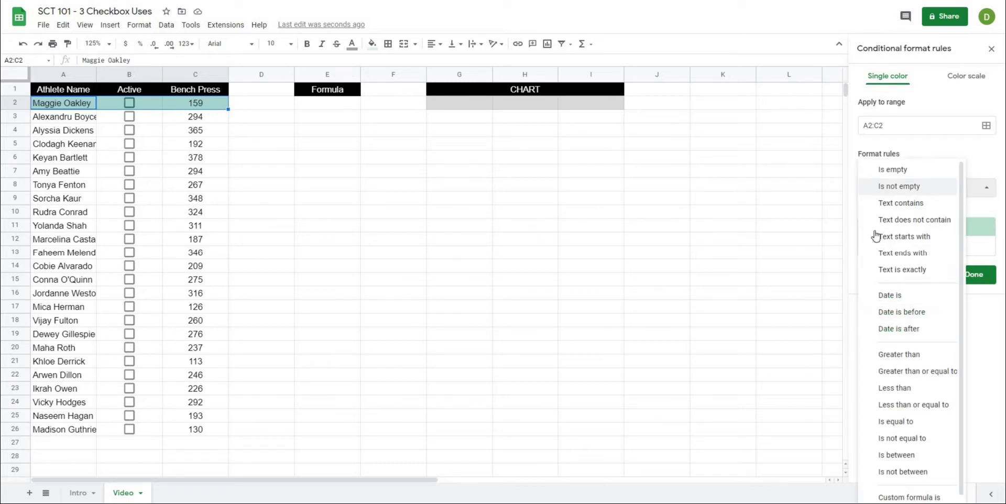
{"action": "scroll", "coordinate": [893, 463], "scroll_direction": "down", "scroll_amount": 1}
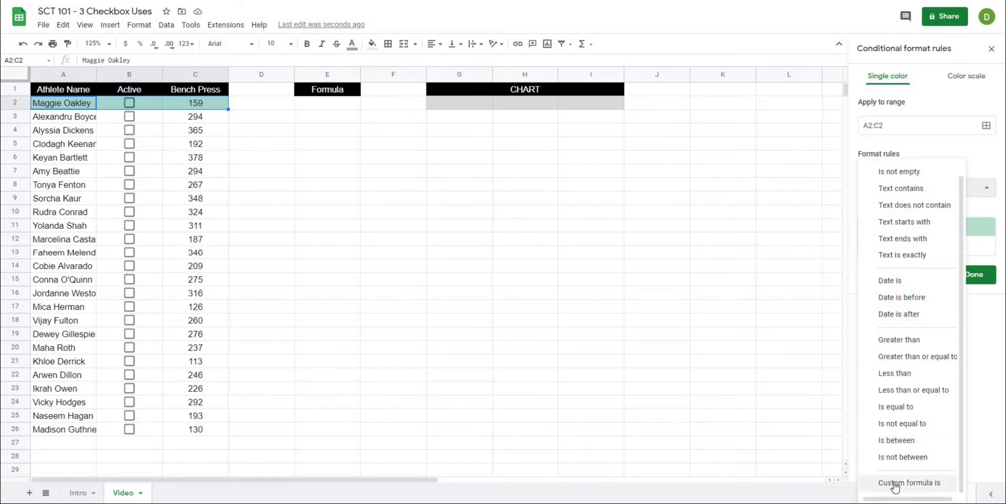
{"action": "left_click", "coordinate": [895, 482]}
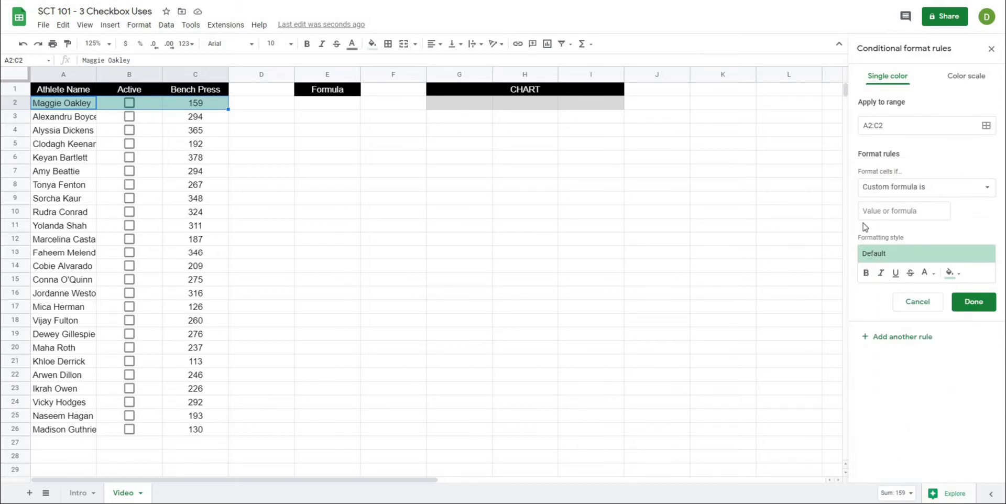
- Enter =if($B2, TRUE, FALSE) as the custom formula of the A2:C2 rule
{"action": "left_click", "coordinate": [867, 212]}
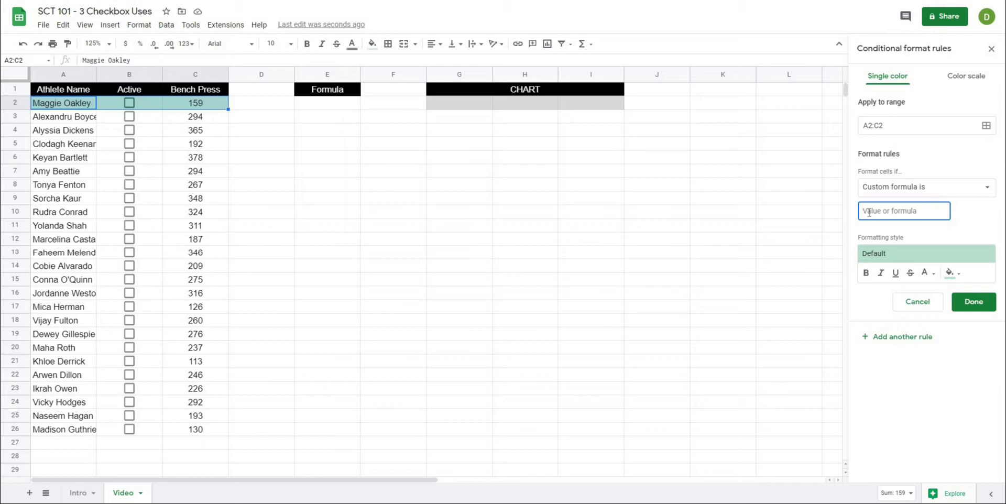
{"action": "type", "text": "=if($B2=TRUE"}
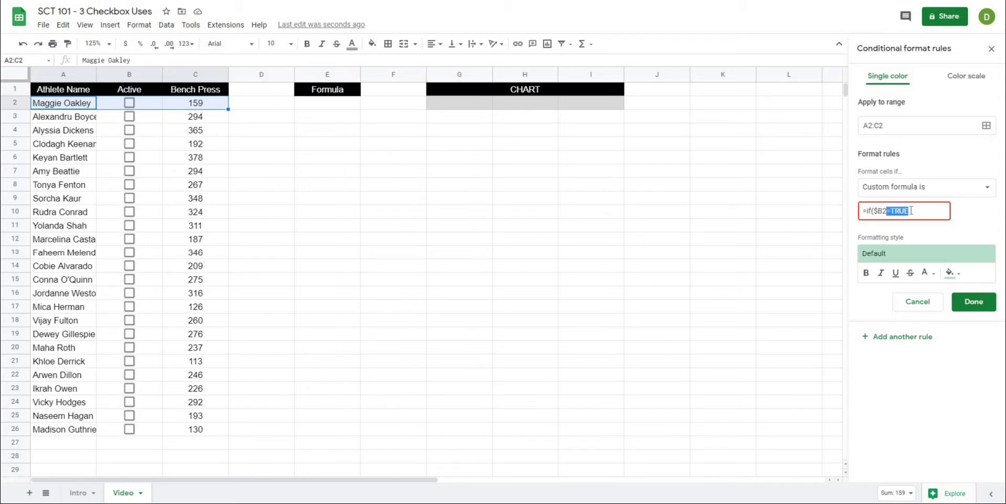
{"action": "left_click_drag", "start_coordinate": [912, 209], "coordinate": [889, 209]}
{"action": "key", "text": "BackSpace"}
{"action": "type", "text": "FALSE"}
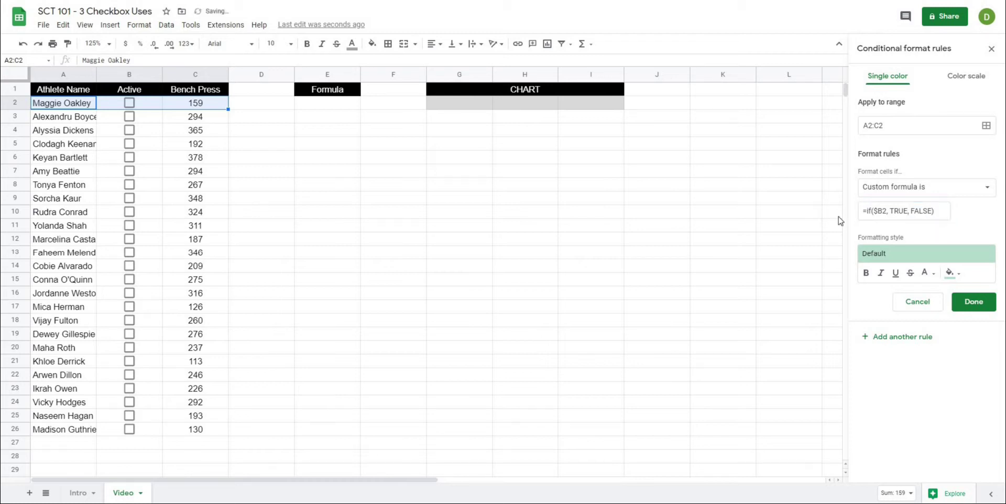
- Test the rule by toggling the B2 checkbox, leave it unticked, and save the conditional formatting rule
{"action": "left_click", "coordinate": [129, 103]}
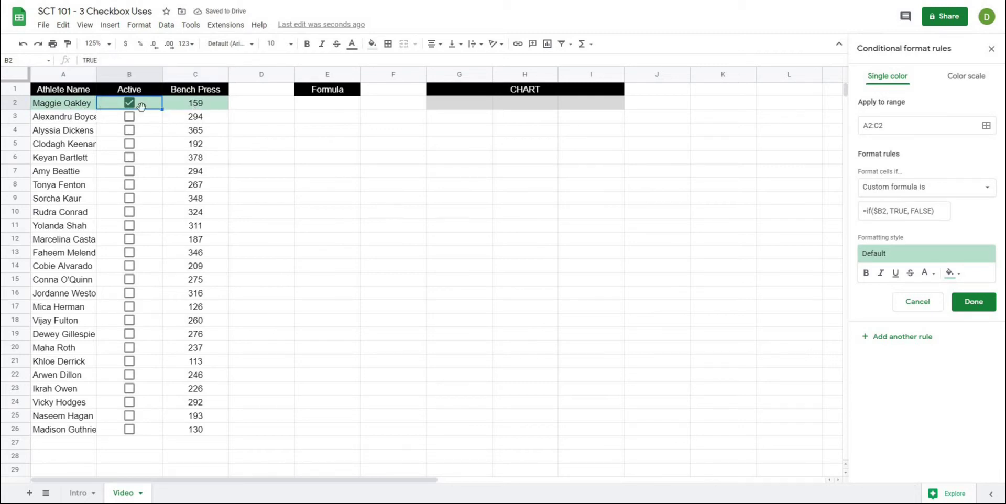
{"action": "left_click", "coordinate": [130, 104]}
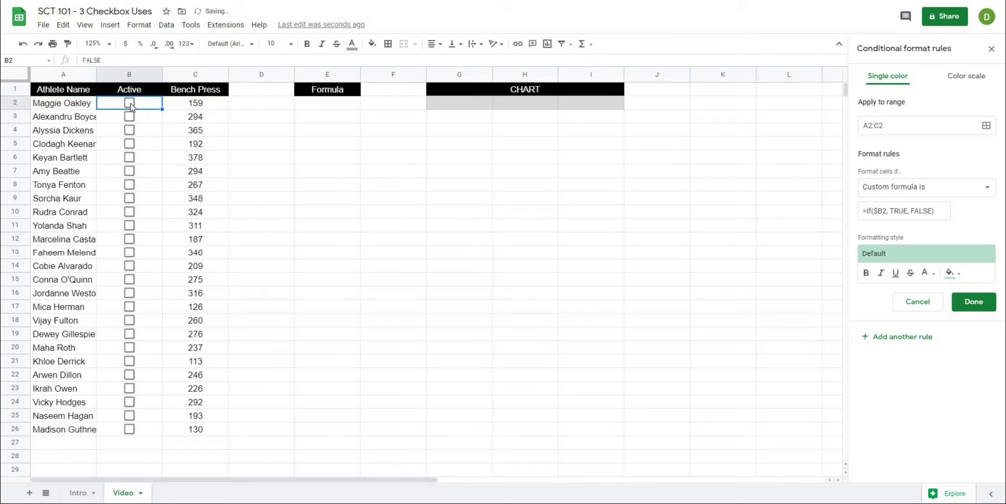
{"action": "left_click", "coordinate": [129, 104]}
{"action": "left_click", "coordinate": [130, 103]}
{"action": "left_click", "coordinate": [976, 306]}
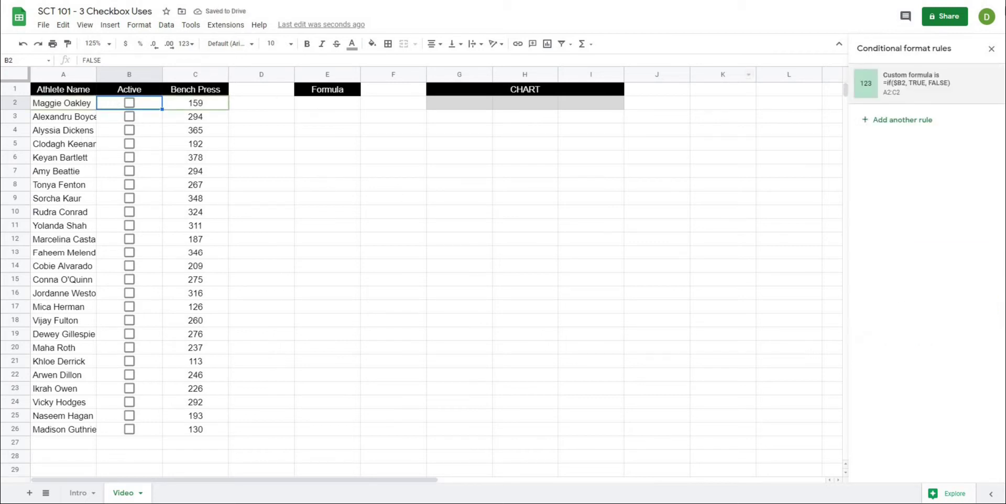
{"action": "left_click", "coordinate": [991, 48]}
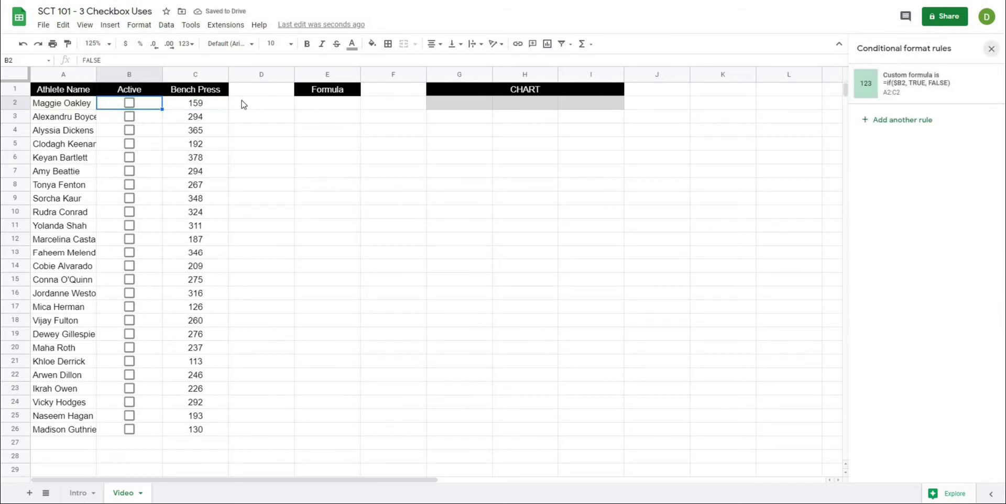
- Toggle the B2 checkbox on and off several times to check the saved row highlighting, leaving it unticked
{"action": "left_click", "coordinate": [130, 104]}
{"action": "left_click", "coordinate": [130, 104]}
{"action": "left_click", "coordinate": [130, 105]}
{"action": "left_click", "coordinate": [129, 104]}
{"action": "left_click", "coordinate": [129, 104]}
{"action": "left_click", "coordinate": [129, 105]}
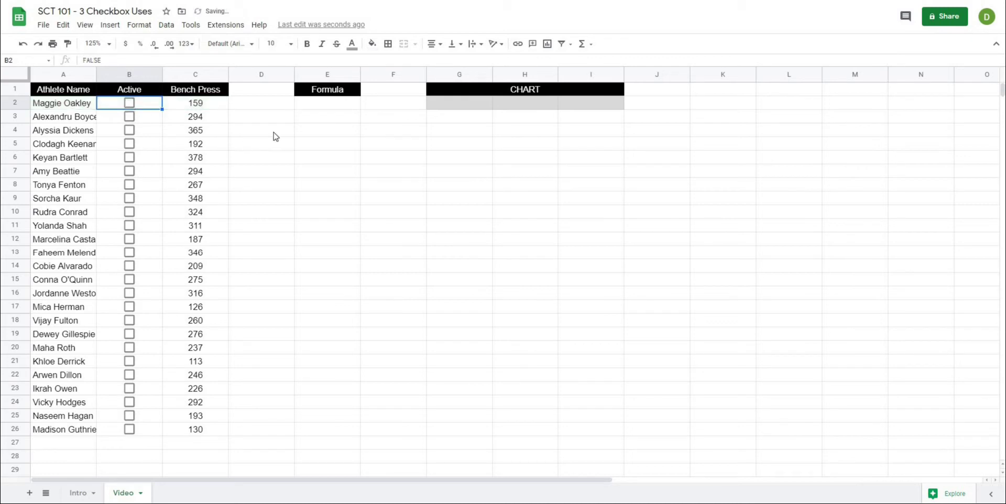
{"action": "left_click", "coordinate": [273, 136]}
- Copy A2:C2 and paste only its formatting onto the remaining athlete rows, A3:C26
{"action": "left_click_drag", "start_coordinate": [79, 103], "coordinate": [179, 109]}
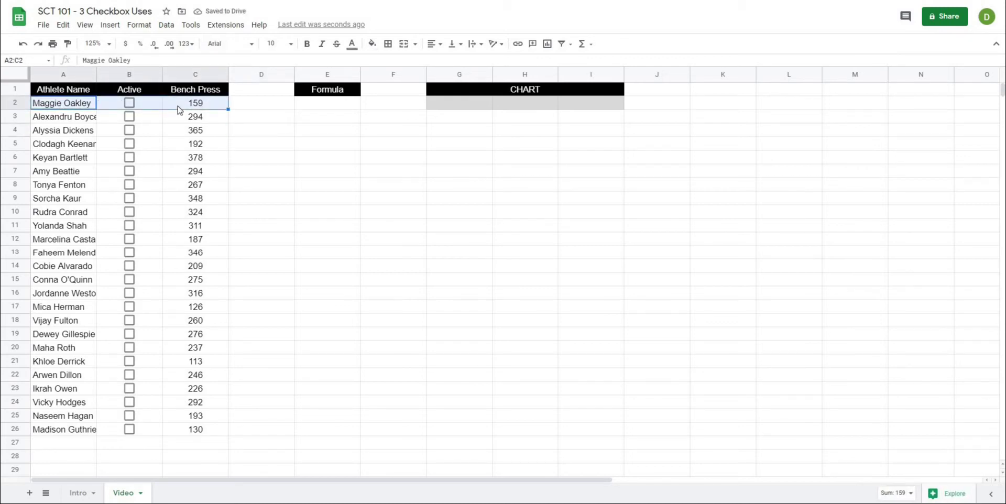
{"action": "key", "text": "ctrl+c"}
{"action": "left_click", "coordinate": [270, 126]}
{"action": "left_click", "coordinate": [76, 120]}
{"action": "left_click_drag", "start_coordinate": [76, 122], "coordinate": [177, 430]}
{"action": "right_click", "coordinate": [177, 431]}
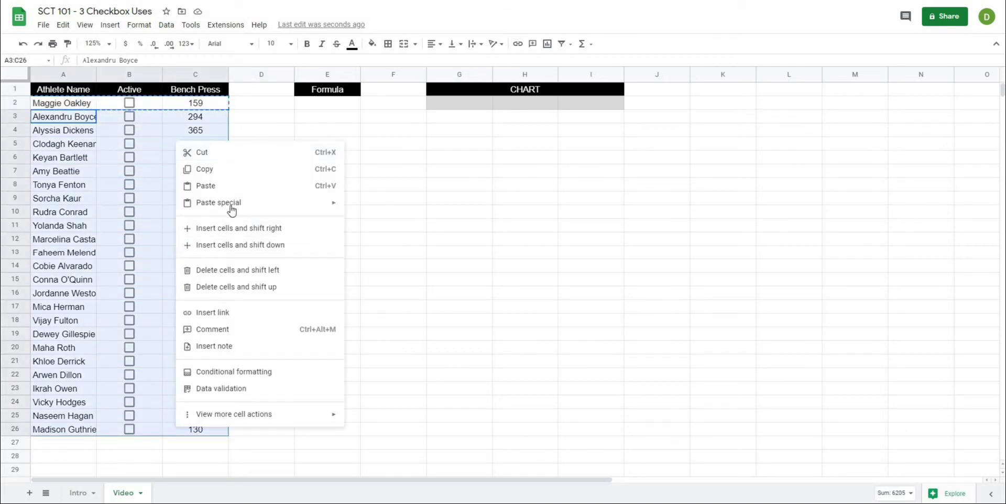
{"action": "mouse_move", "coordinate": [229, 207]}
{"action": "left_click", "coordinate": [388, 223]}
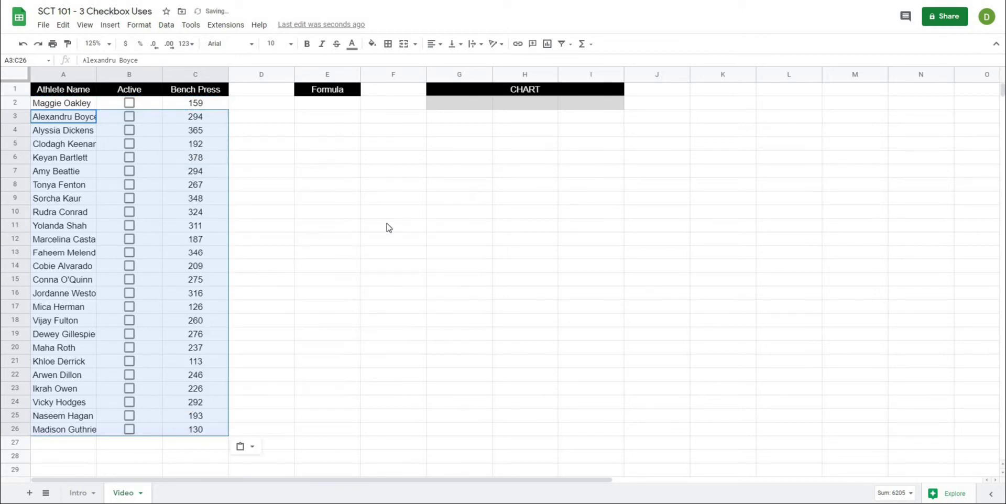
{"action": "left_click", "coordinate": [386, 224]}
- Tick the Active checkboxes B5, B7, B9, B11 and B13 through B16 to test the copied row highlighting
{"action": "left_click", "coordinate": [128, 144]}
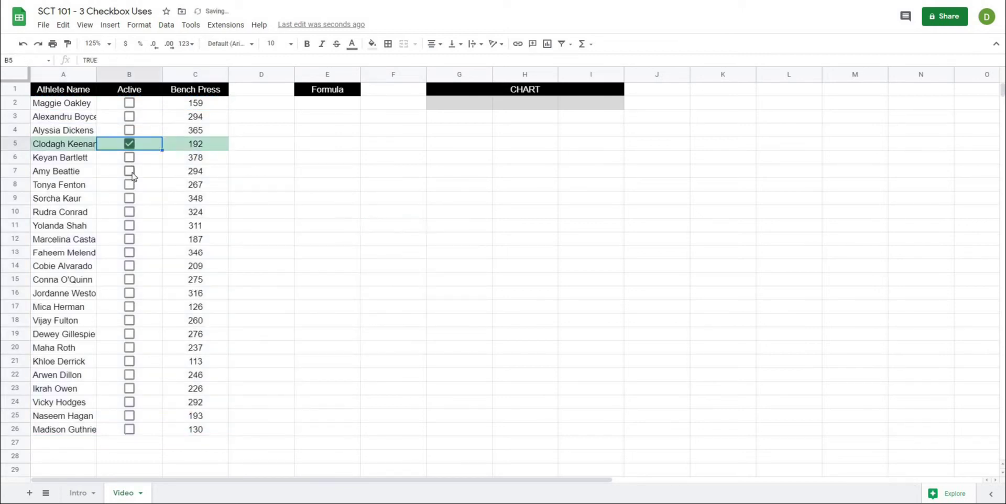
{"action": "left_click", "coordinate": [129, 171]}
{"action": "left_click", "coordinate": [129, 198]}
{"action": "left_click", "coordinate": [129, 225]}
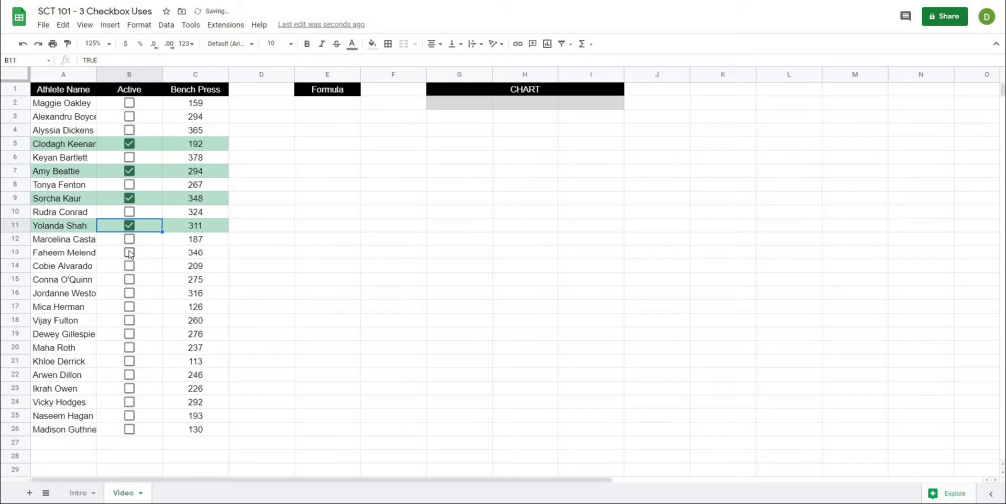
{"action": "left_click", "coordinate": [129, 252]}
{"action": "left_click", "coordinate": [130, 266]}
{"action": "left_click", "coordinate": [129, 279]}
{"action": "left_click", "coordinate": [130, 293]}
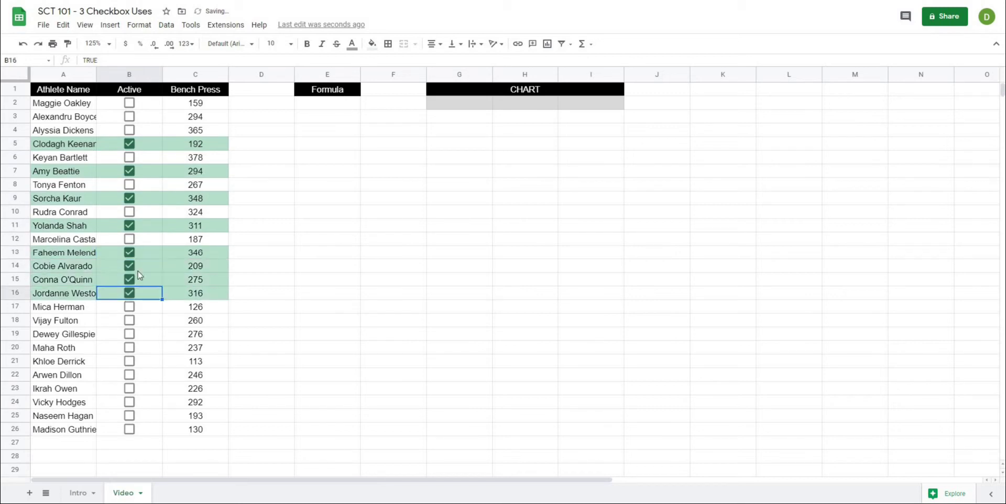
- Untick all ticked Active checkboxes, from B16 up to B5, to clear the row highlighting
{"action": "left_click", "coordinate": [129, 293]}
{"action": "left_click", "coordinate": [129, 280]}
{"action": "left_click", "coordinate": [129, 265]}
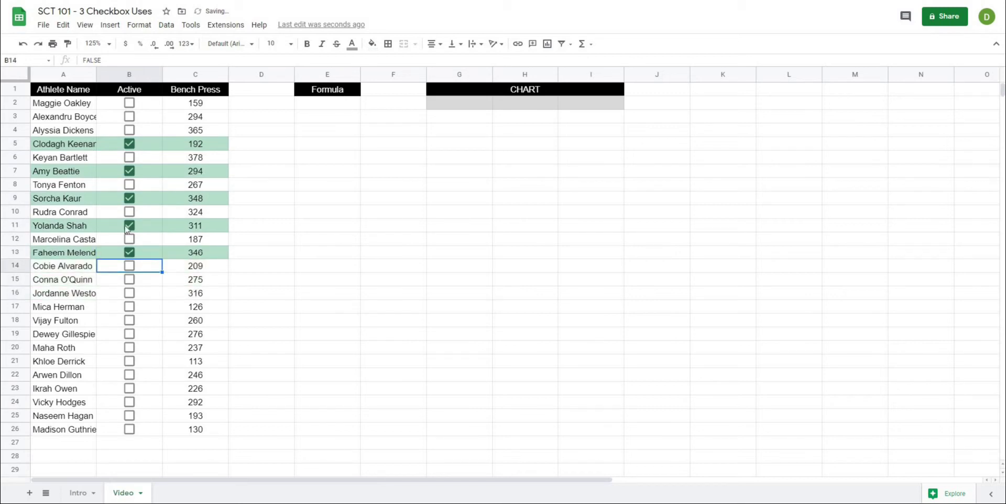
{"action": "left_click", "coordinate": [130, 252]}
{"action": "left_click", "coordinate": [129, 225]}
{"action": "left_click", "coordinate": [129, 198]}
{"action": "left_click", "coordinate": [129, 171]}
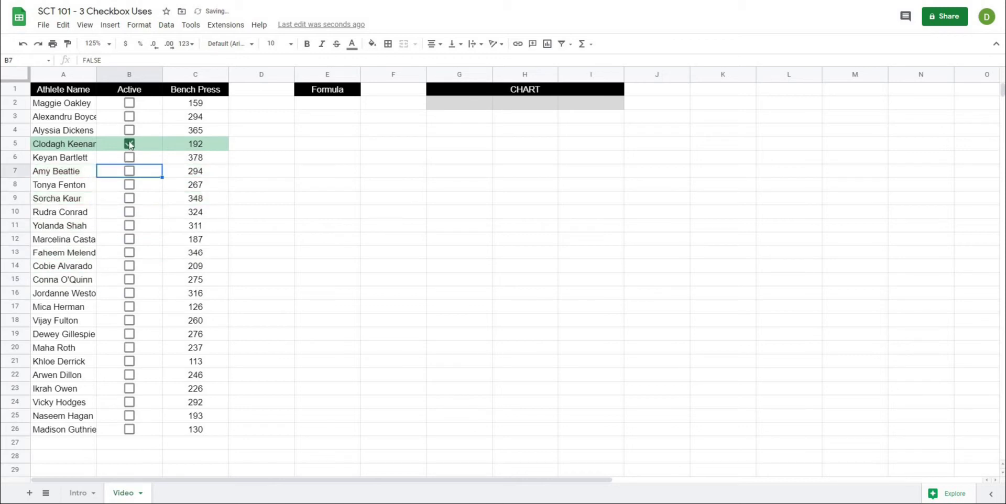
{"action": "left_click", "coordinate": [130, 144]}
{"action": "left_click", "coordinate": [323, 119]}
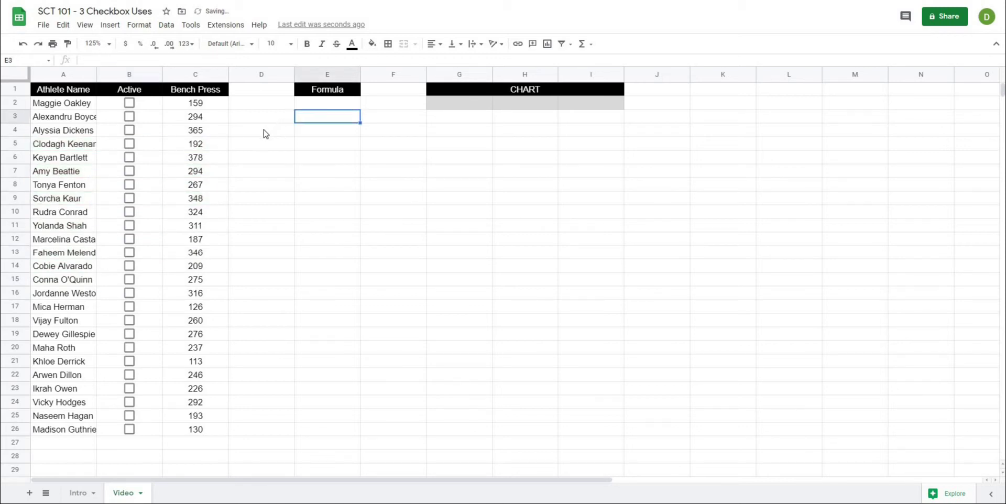
{"action": "left_click", "coordinate": [309, 93]}
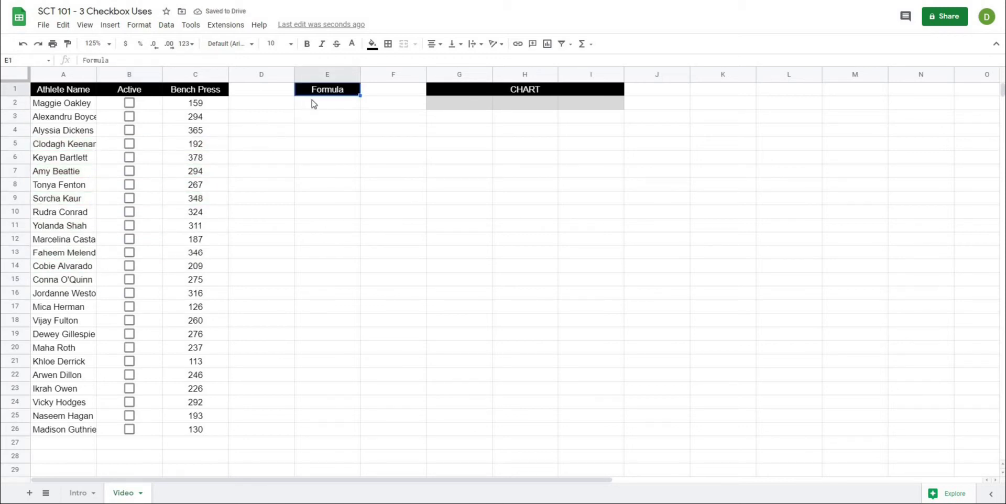
{"action": "left_click", "coordinate": [313, 104]}
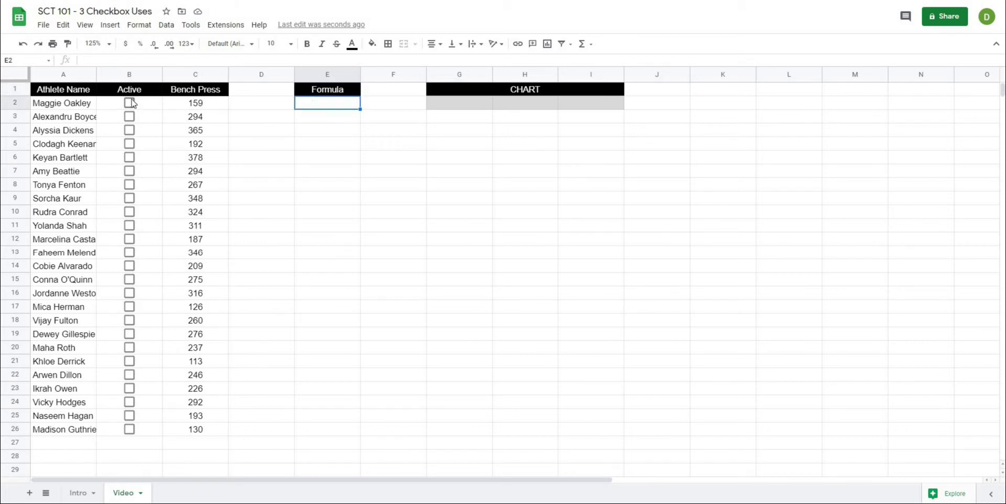
{"action": "left_click", "coordinate": [345, 213]}
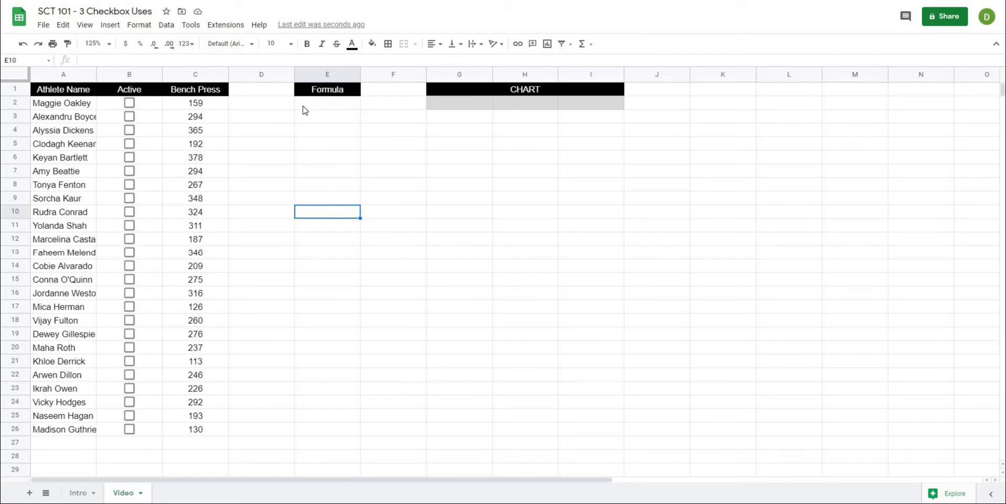
{"action": "left_click", "coordinate": [304, 108]}
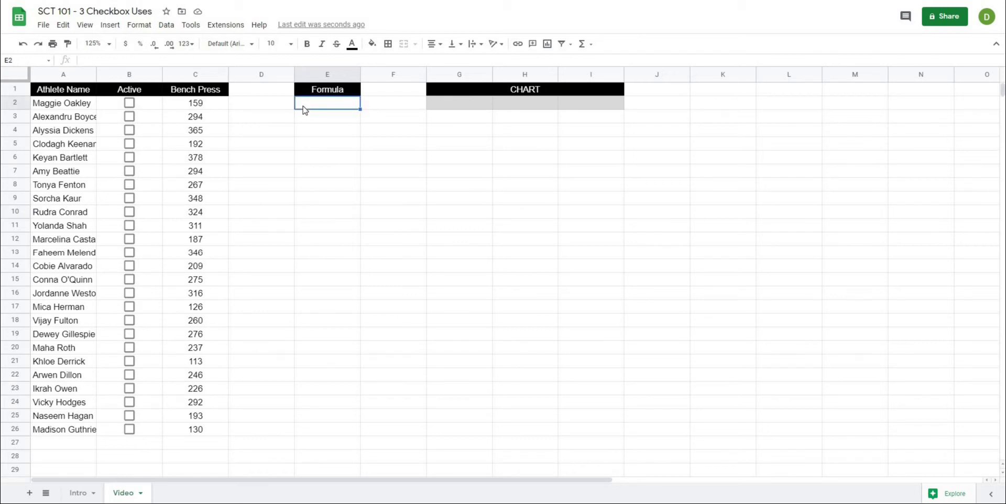
{"action": "left_click", "coordinate": [307, 153]}
- Start an AVERAGEIFS formula in E2 with the Bench Press column C1:C26 as the average range
{"action": "left_click", "coordinate": [307, 106]}
{"action": "left_click", "coordinate": [147, 60]}
{"action": "type", "text": "=averageifs("}
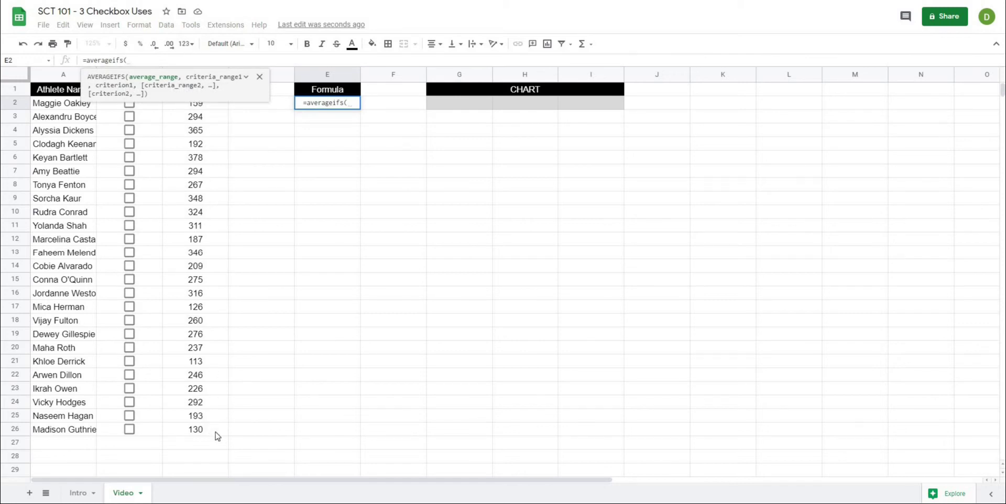
{"action": "left_click_drag", "start_coordinate": [216, 432], "coordinate": [196, 77]}
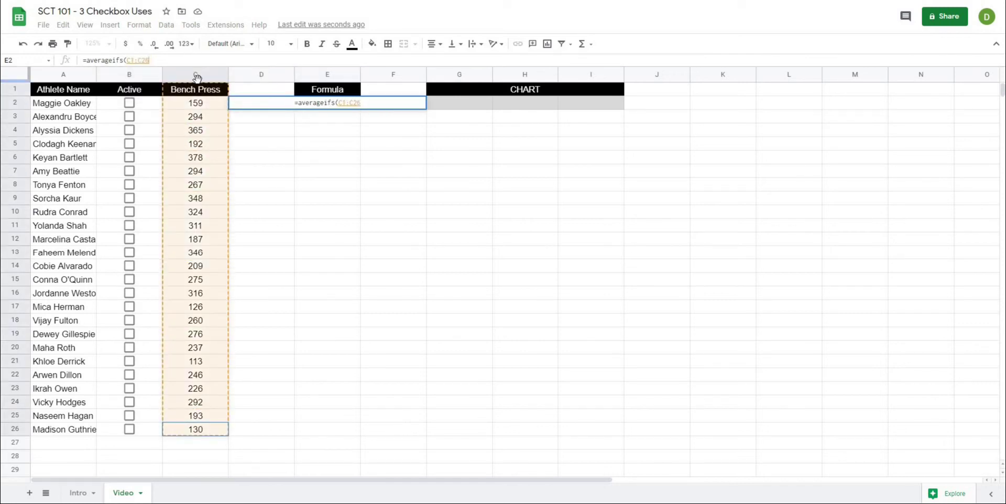
{"action": "left_click", "coordinate": [160, 62]}
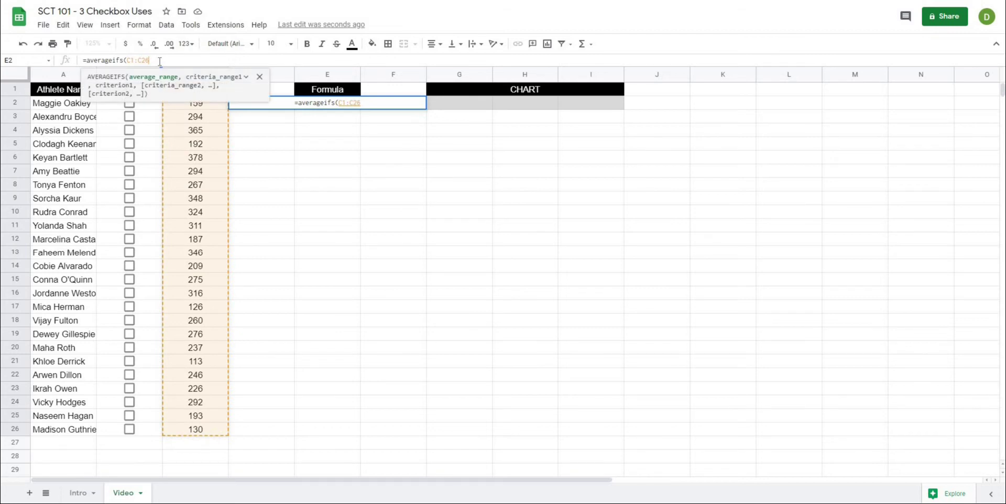
{"action": "type", "text": ","}
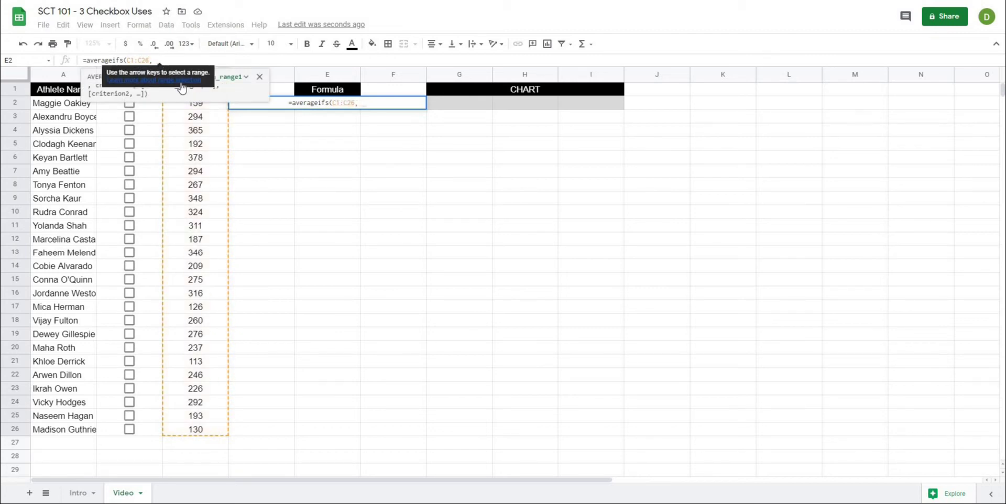
- Complete the E2 formula with criteria range B1:B26 and criterion TRUE, and commit it as =averageifs(C1:C26, B1:B26, TRUE)
{"action": "left_click_drag", "start_coordinate": [150, 429], "coordinate": [150, 402]}
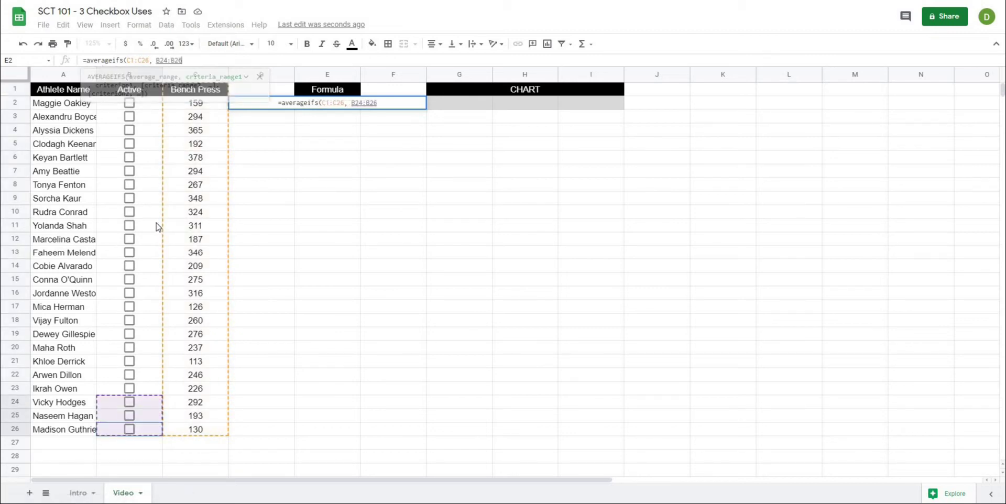
{"action": "left_click_drag", "start_coordinate": [158, 226], "coordinate": [157, 92]}
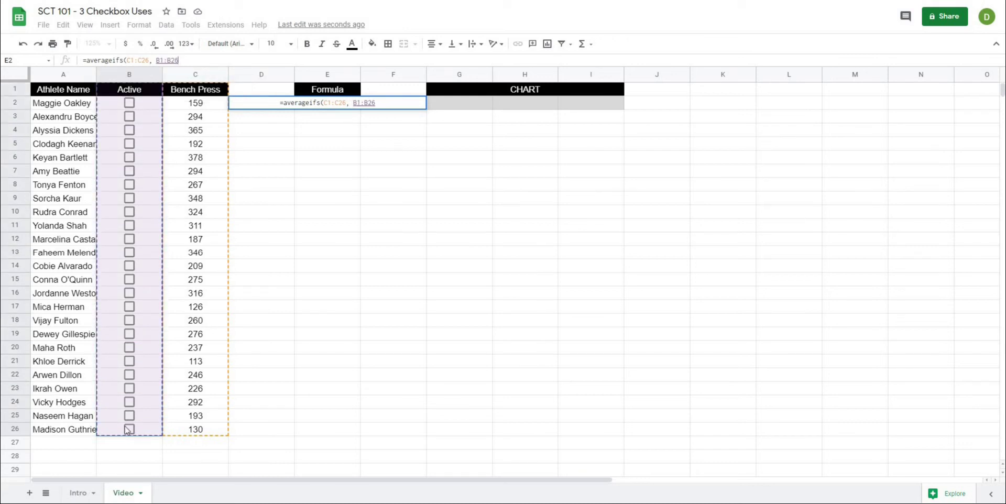
{"action": "left_click", "coordinate": [183, 60]}
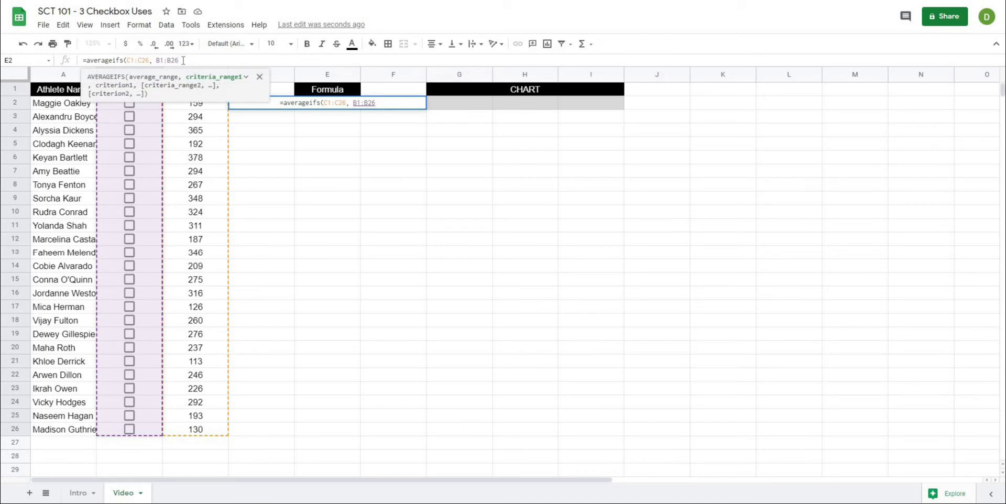
{"action": "type", "text": ","}
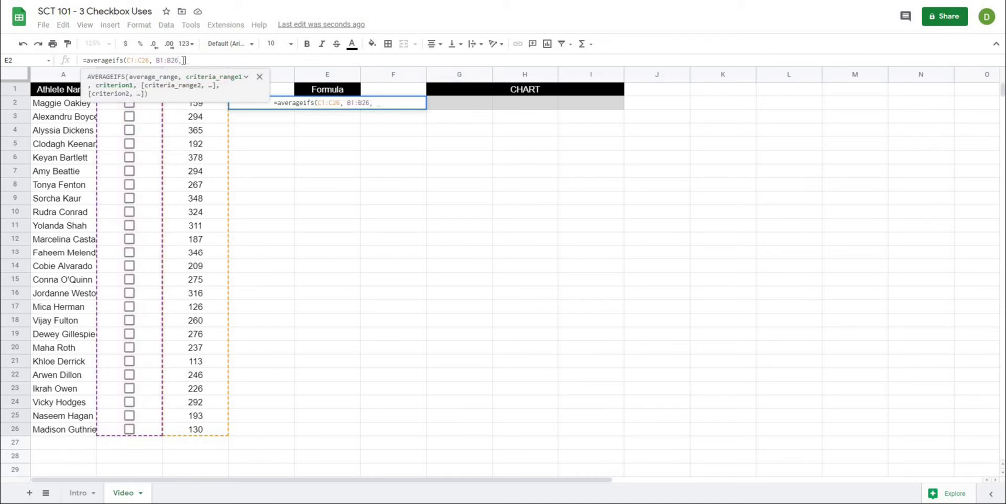
{"action": "type", "text": " TRUE)"}
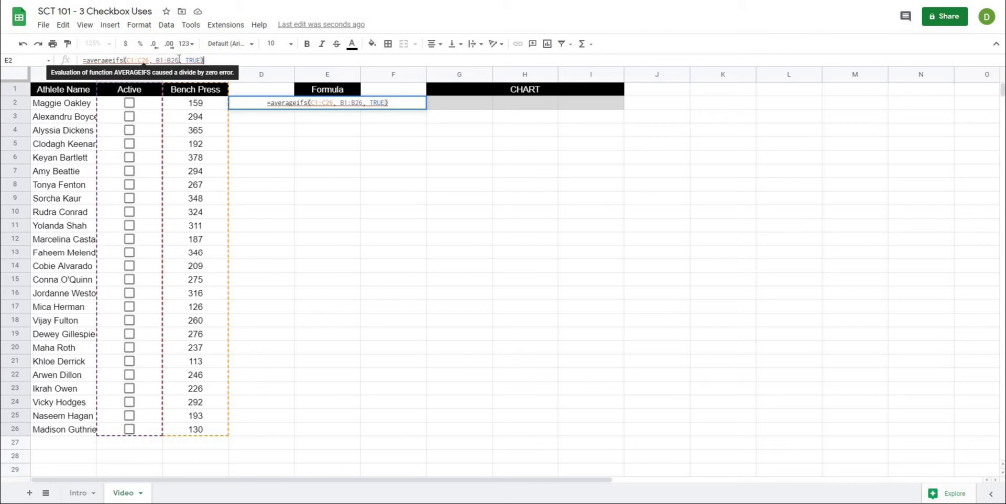
{"action": "left_click", "coordinate": [208, 59]}
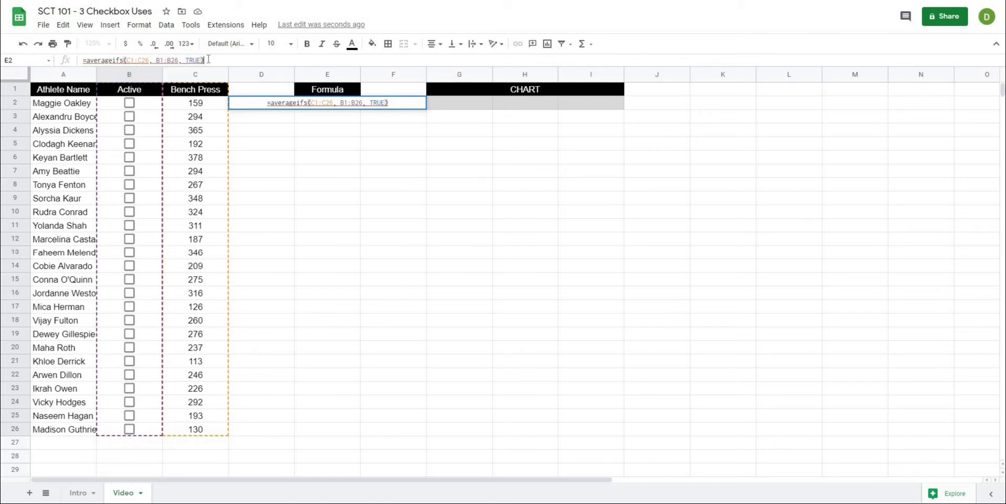
{"action": "key", "text": "Return"}
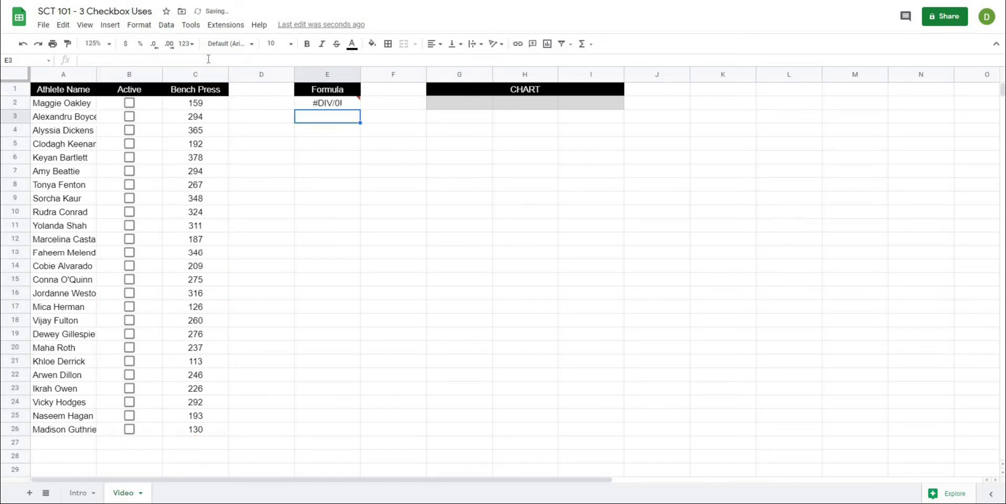
{"action": "mouse_move", "coordinate": [328, 107]}
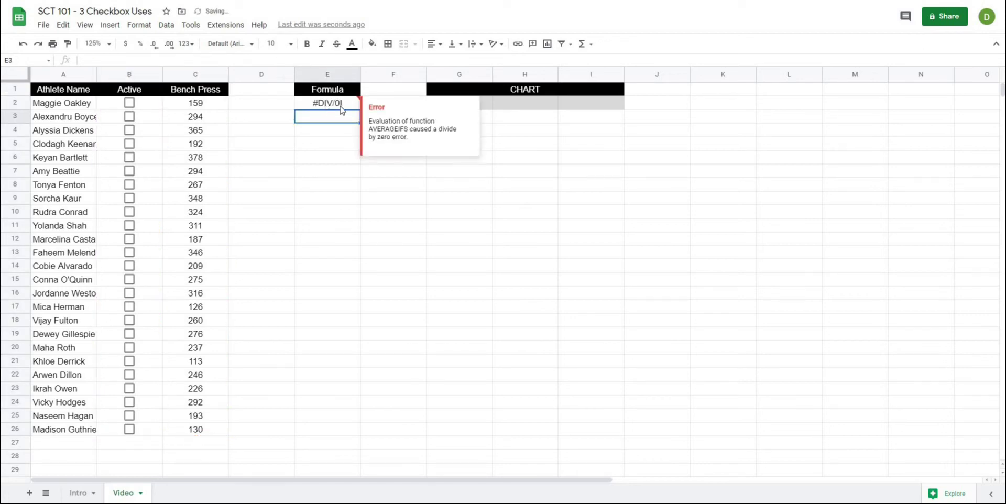
{"action": "left_click", "coordinate": [333, 134]}
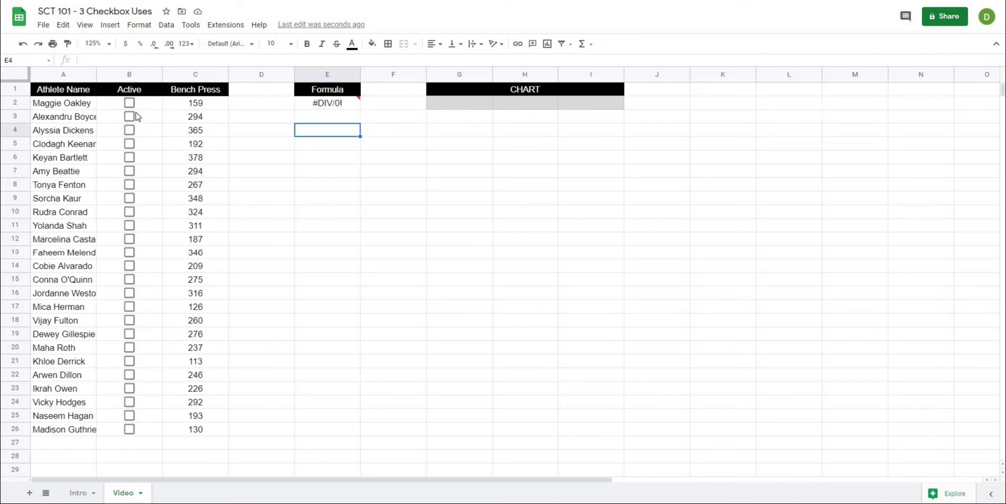
- Test the E2 average by ticking the Active checkboxes B2, B4, B6, B8, B10 and B12 through B22
{"action": "left_click", "coordinate": [129, 103]}
{"action": "left_click", "coordinate": [129, 130]}
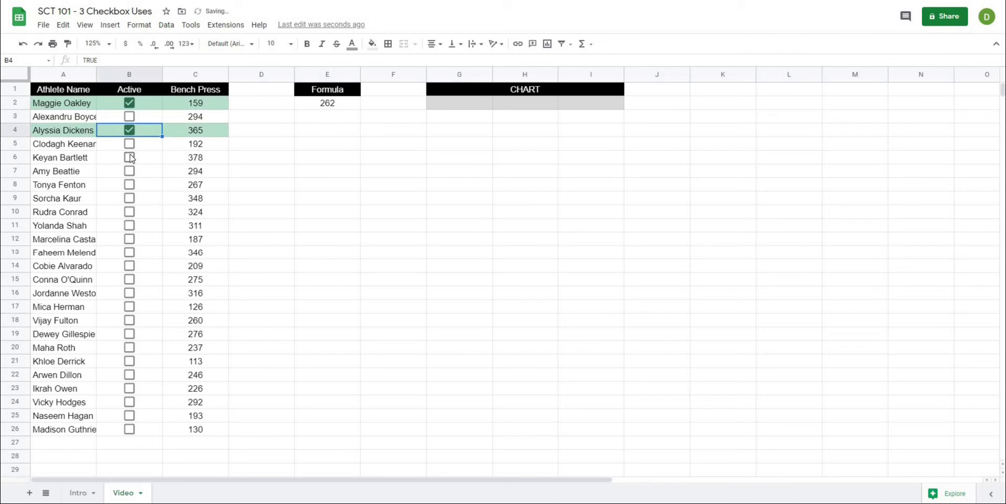
{"action": "left_click", "coordinate": [129, 157]}
{"action": "left_click", "coordinate": [130, 184]}
{"action": "left_click", "coordinate": [130, 212]}
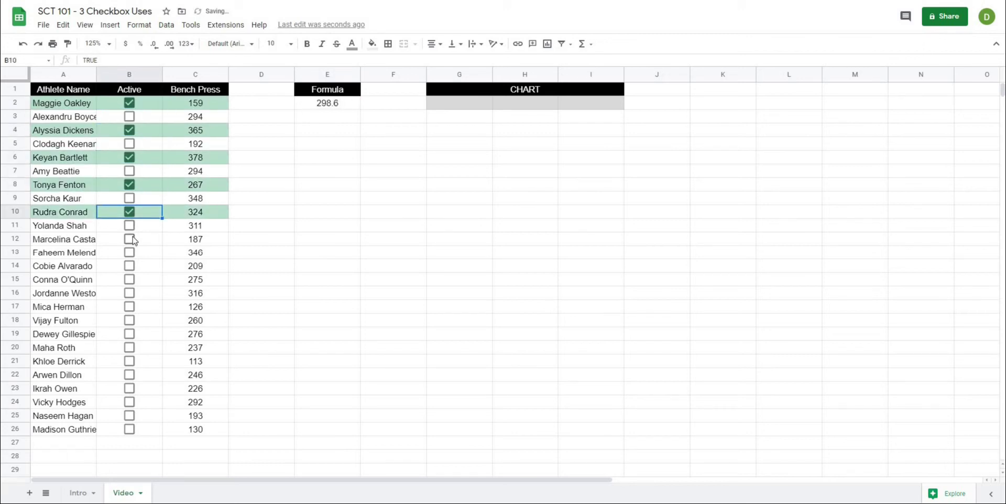
{"action": "left_click", "coordinate": [129, 238]}
{"action": "left_click", "coordinate": [129, 252]}
{"action": "left_click", "coordinate": [130, 266]}
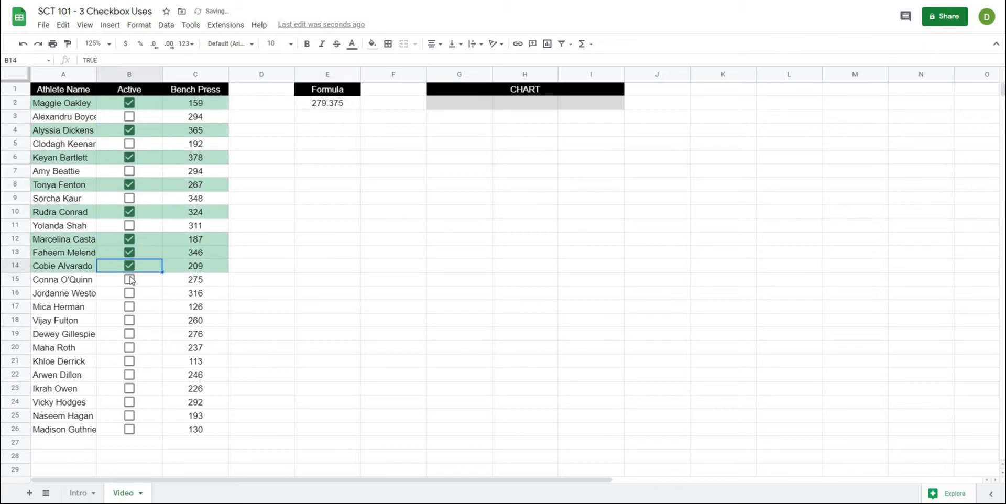
{"action": "left_click", "coordinate": [129, 280]}
{"action": "left_click", "coordinate": [130, 293]}
{"action": "left_click", "coordinate": [129, 307]}
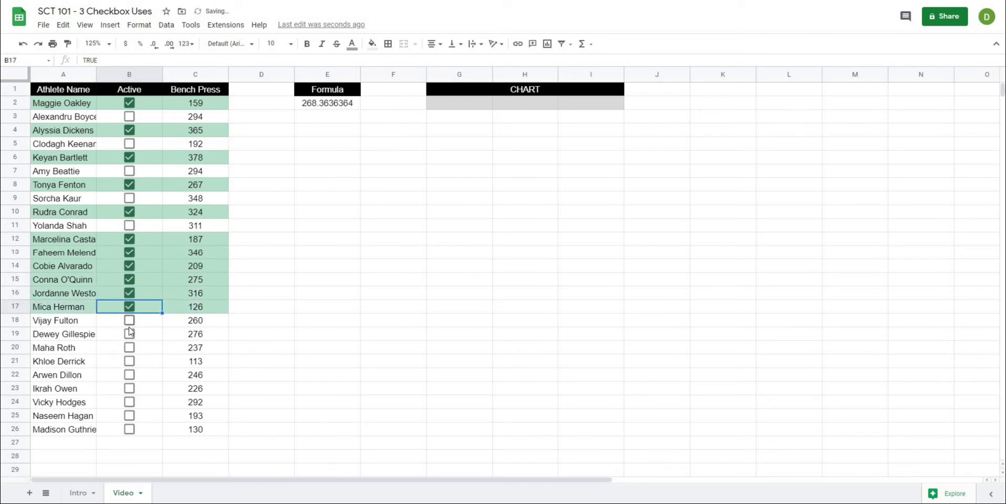
{"action": "left_click", "coordinate": [129, 320]}
{"action": "left_click", "coordinate": [129, 333]}
{"action": "left_click", "coordinate": [129, 347]}
{"action": "left_click", "coordinate": [129, 361]}
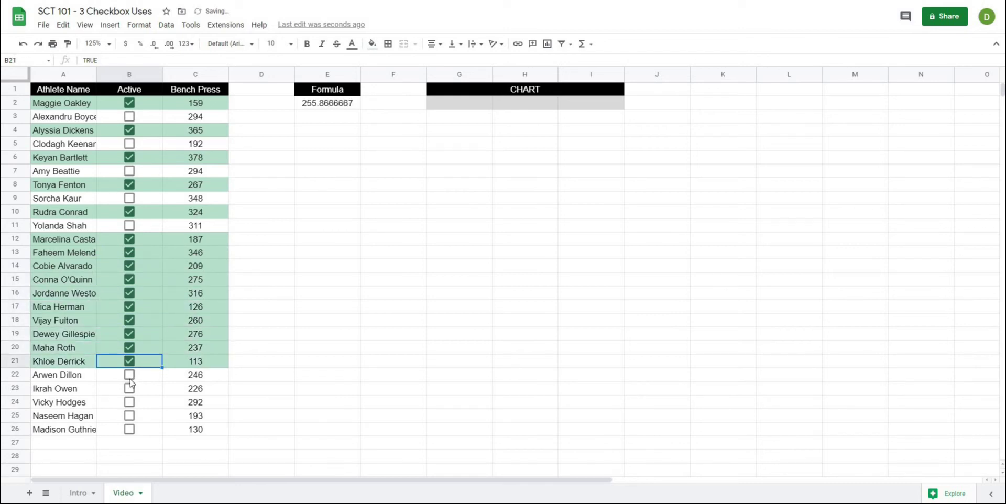
{"action": "left_click", "coordinate": [129, 375]}
- Tick the skipped Active checkboxes B11, B9, B7, B5 and B3 to include those athletes in the average
{"action": "left_click", "coordinate": [129, 225]}
{"action": "left_click", "coordinate": [129, 198]}
{"action": "left_click", "coordinate": [130, 171]}
{"action": "left_click", "coordinate": [130, 143]}
{"action": "left_click", "coordinate": [129, 116]}
- Untick the Active checkboxes B3 through B20, leaving only B2, B21 and B22 ticked, to check the average's response
{"action": "left_click", "coordinate": [130, 116]}
{"action": "left_click", "coordinate": [129, 130]}
{"action": "left_click", "coordinate": [130, 144]}
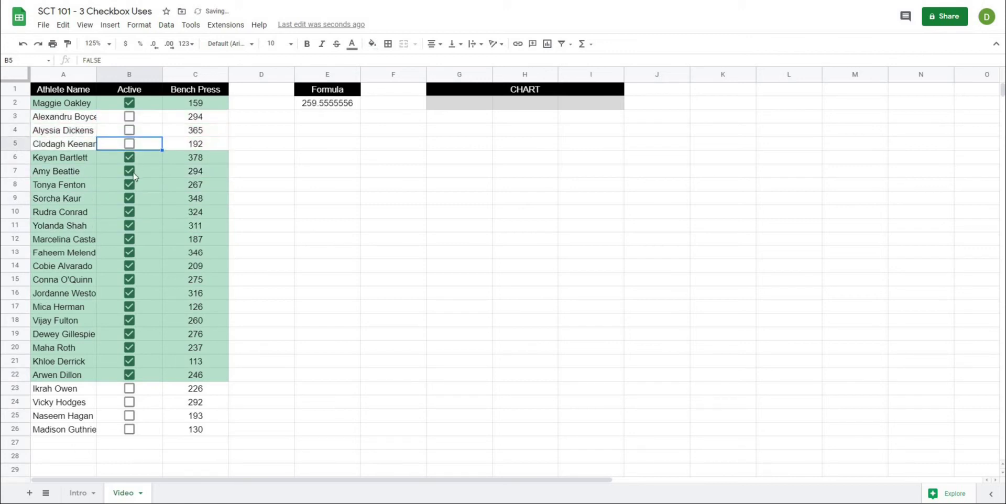
{"action": "left_click", "coordinate": [129, 157]}
{"action": "left_click", "coordinate": [130, 170]}
{"action": "left_click", "coordinate": [129, 185]}
{"action": "left_click", "coordinate": [130, 198]}
{"action": "left_click", "coordinate": [129, 212]}
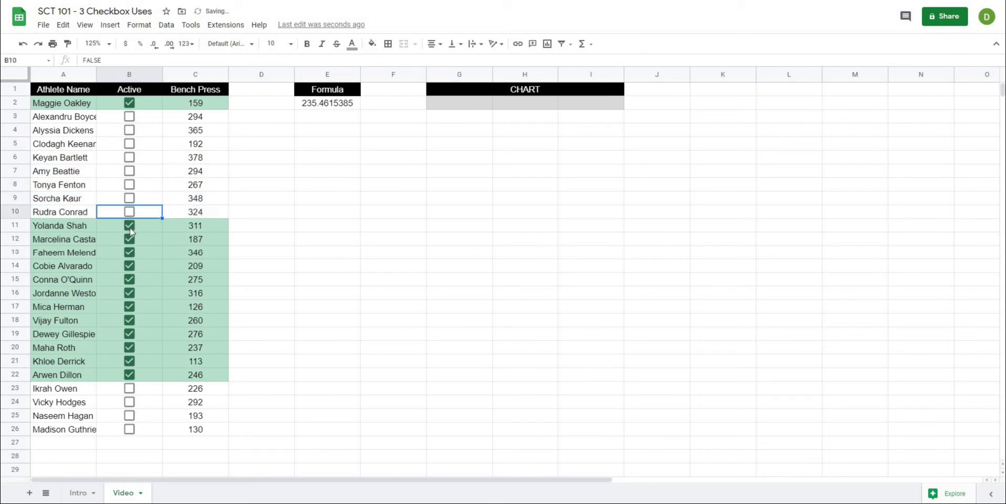
{"action": "left_click", "coordinate": [129, 225]}
{"action": "left_click", "coordinate": [130, 239]}
{"action": "left_click", "coordinate": [129, 252]}
{"action": "left_click", "coordinate": [129, 266]}
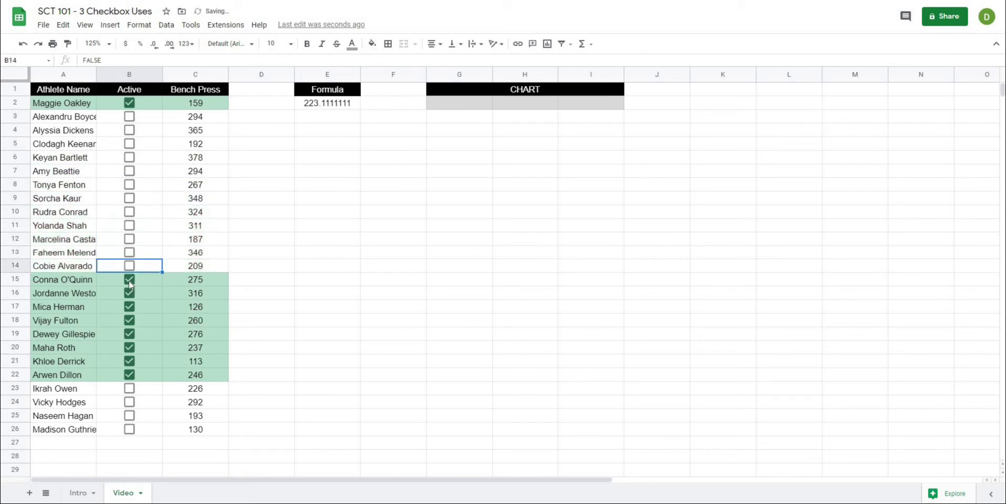
{"action": "left_click", "coordinate": [129, 279]}
{"action": "left_click", "coordinate": [129, 293]}
{"action": "left_click", "coordinate": [129, 306]}
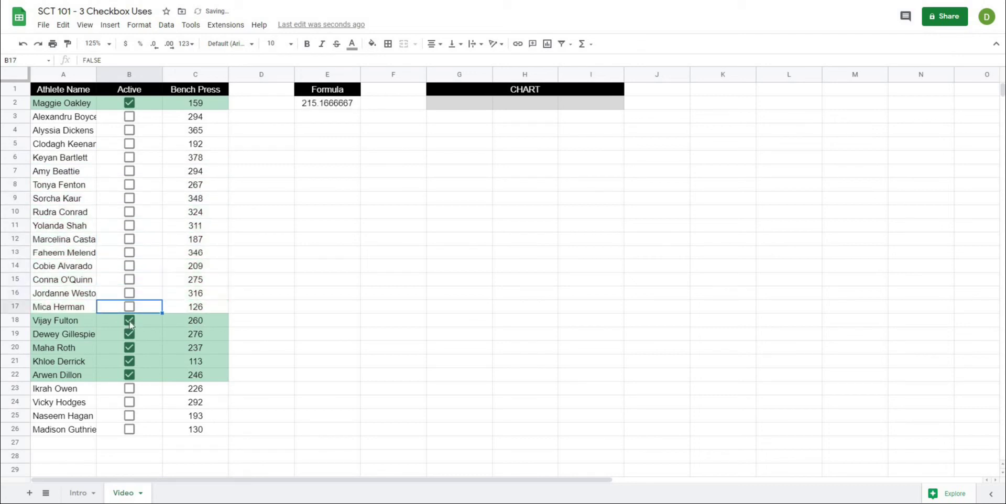
{"action": "left_click", "coordinate": [129, 320]}
{"action": "left_click", "coordinate": [129, 334]}
{"action": "left_click", "coordinate": [129, 347]}
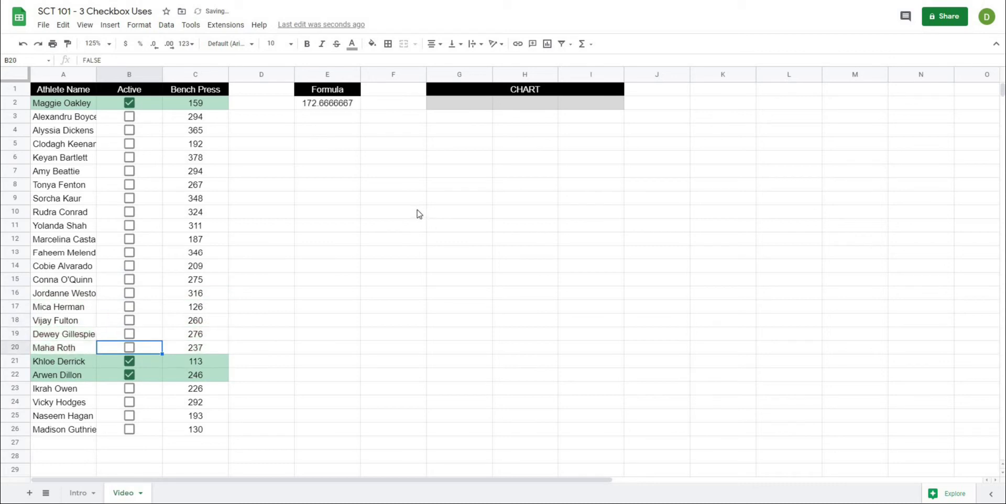
{"action": "left_click", "coordinate": [419, 214]}
{"action": "left_click", "coordinate": [283, 188]}
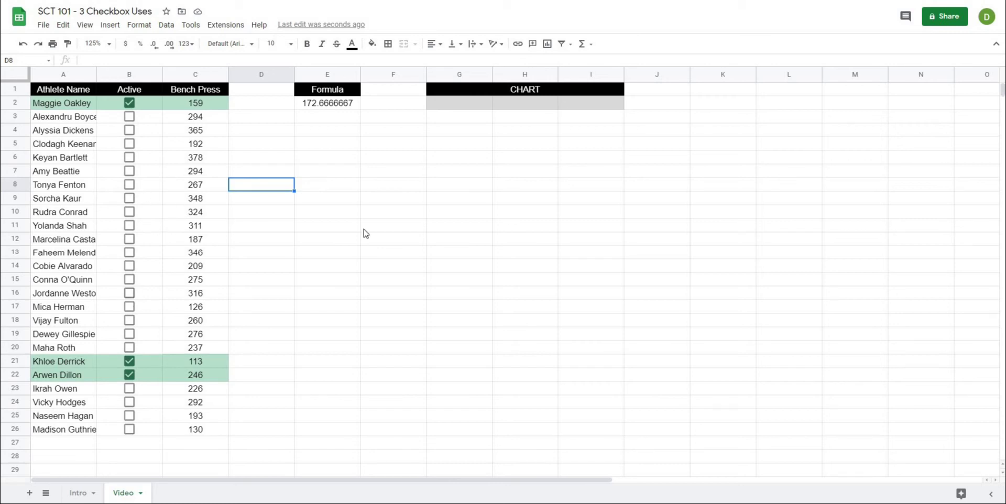
{"action": "left_click", "coordinate": [489, 171]}
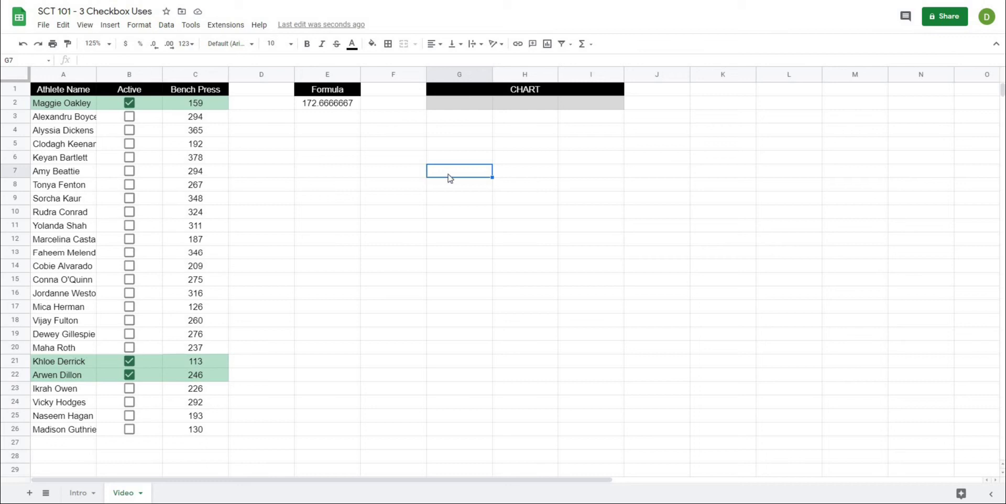
- Start a QUERY formula in cell G2 under the CHART header, with A:C as its data range
{"action": "left_click", "coordinate": [455, 105]}
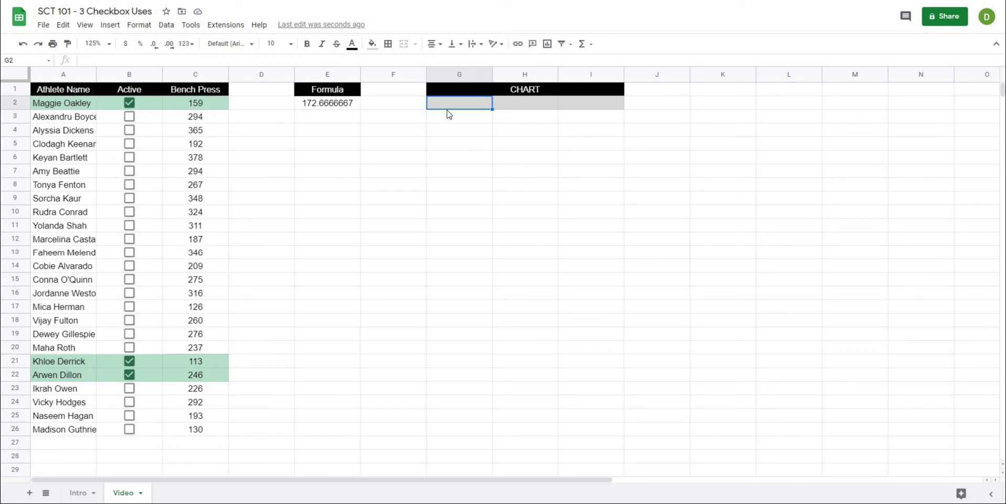
{"action": "left_click", "coordinate": [460, 142]}
{"action": "left_click", "coordinate": [446, 104]}
{"action": "left_click", "coordinate": [451, 131]}
{"action": "left_click", "coordinate": [445, 103]}
{"action": "left_click", "coordinate": [287, 59]}
{"action": "type", "text": "=query"}
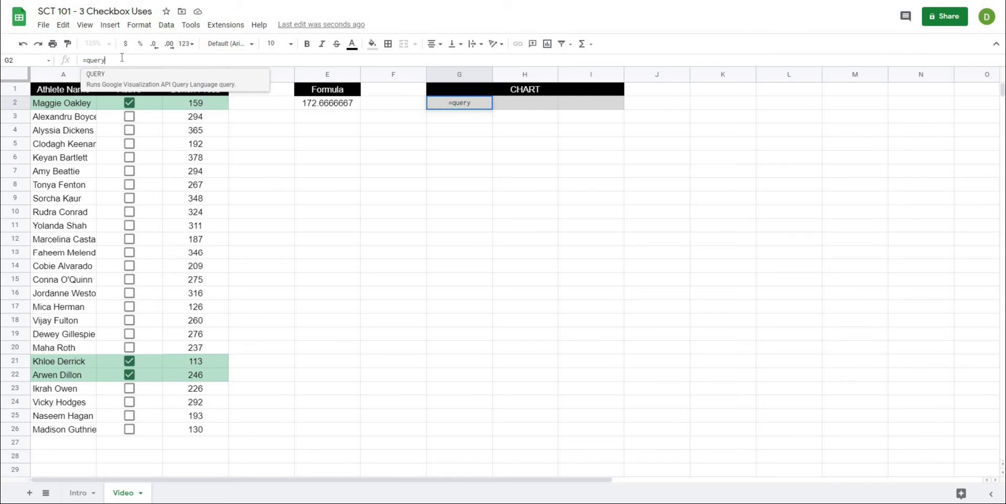
{"action": "type", "text": "("}
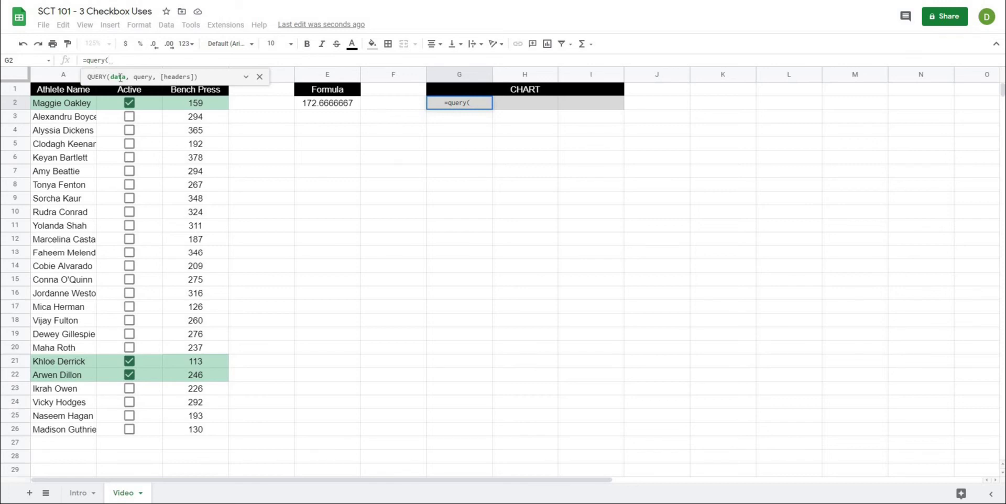
{"action": "type", "text": "A:C"}
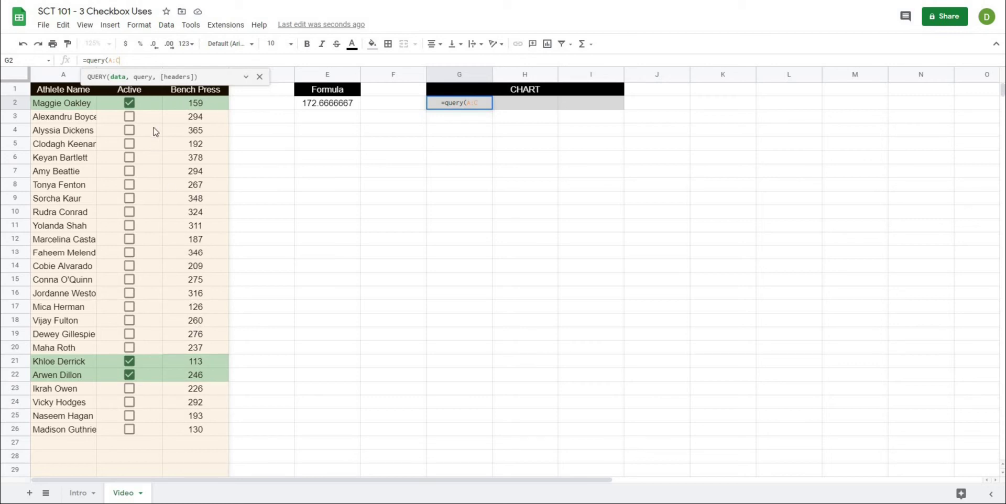
{"action": "type", "text": ","}
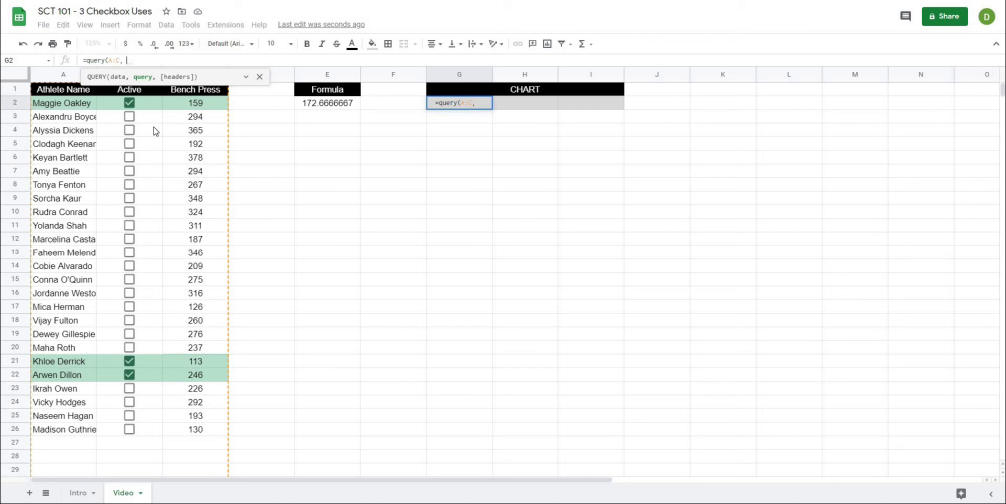
- Complete the G2 formula with the condition "where B = TRUE" and commit it as =query(A:C, "where B = TRUE")
{"action": "type", "text": "\""}
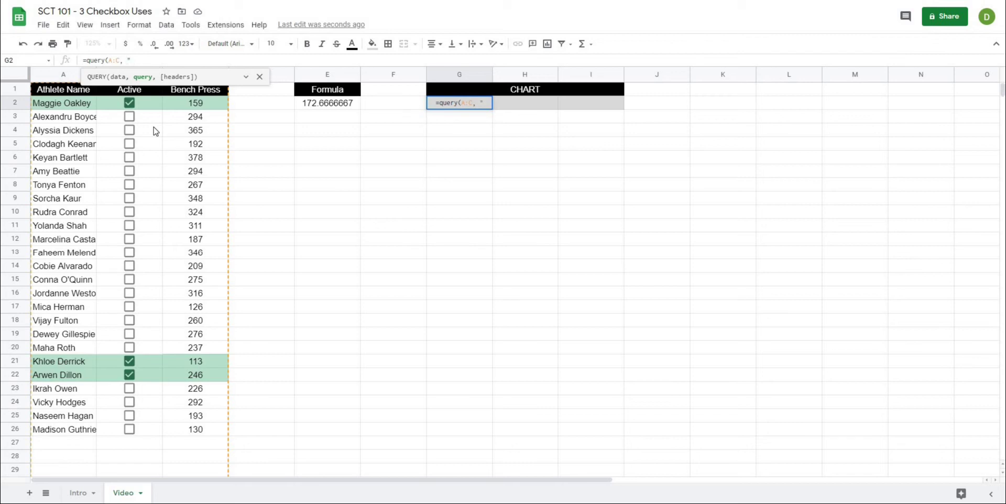
{"action": "type", "text": "where"}
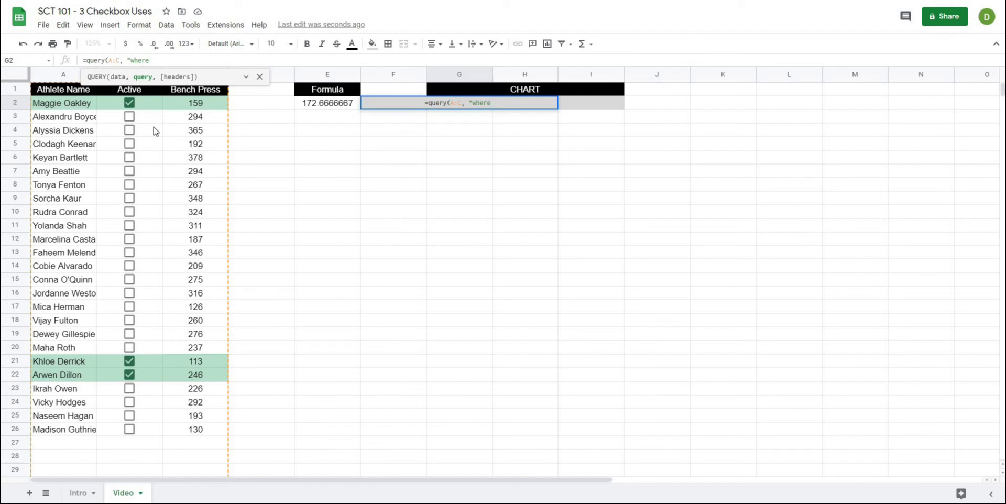
{"action": "type", "text": " B = TRUE\""}
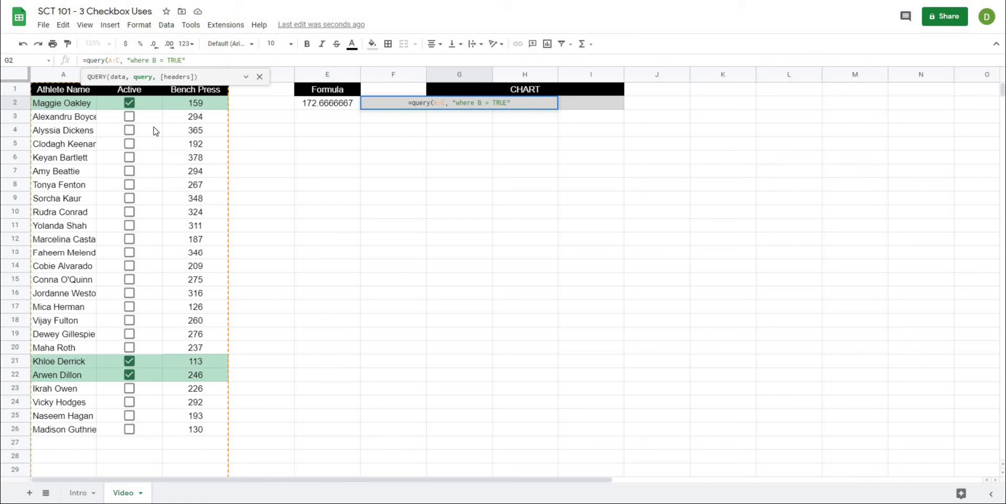
{"action": "type", "text": ")"}
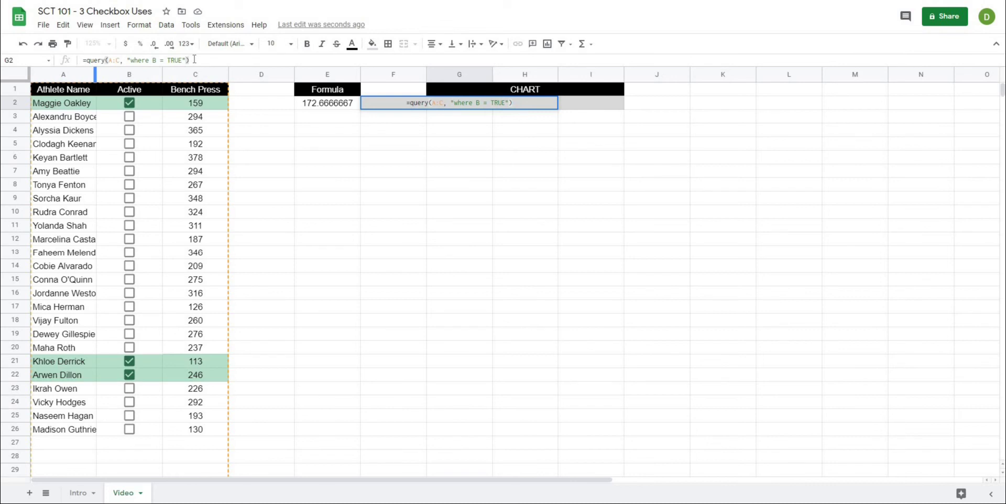
{"action": "key", "text": "Return"}
- Centre-align the query output area in columns G to I, from row 2 down to about row 25
{"action": "left_click", "coordinate": [539, 254]}
{"action": "left_click_drag", "start_coordinate": [457, 105], "coordinate": [599, 140]}
{"action": "left_click", "coordinate": [455, 129]}
{"action": "key", "text": "ctrl+Up"}
{"action": "left_click_drag", "start_coordinate": [460, 103], "coordinate": [602, 419]}
{"action": "left_click", "coordinate": [434, 44]}
{"action": "left_click", "coordinate": [447, 66]}
- Test the query table by ticking the Active checkboxes B8 up through B3
{"action": "left_click", "coordinate": [129, 184]}
{"action": "left_click", "coordinate": [129, 171]}
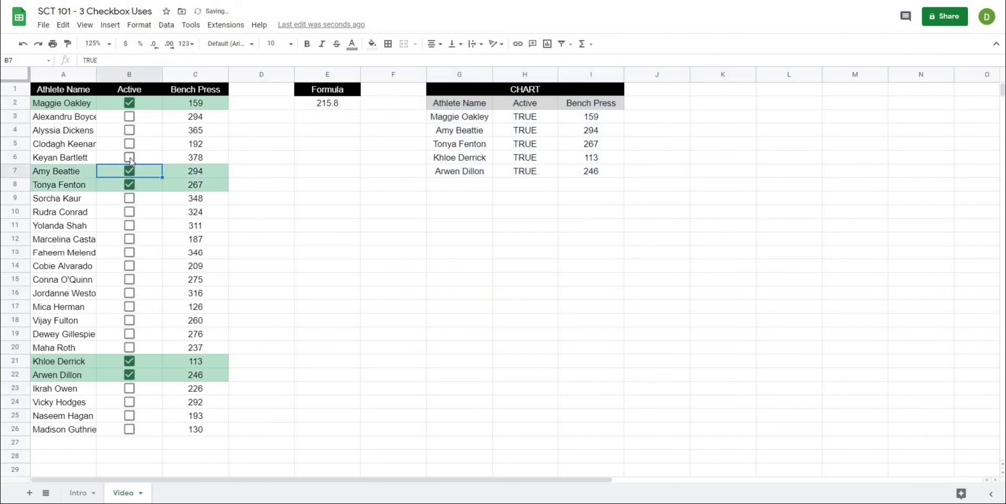
{"action": "left_click", "coordinate": [129, 157]}
{"action": "left_click", "coordinate": [130, 143]}
{"action": "left_click", "coordinate": [130, 130]}
{"action": "left_click", "coordinate": [129, 116]}
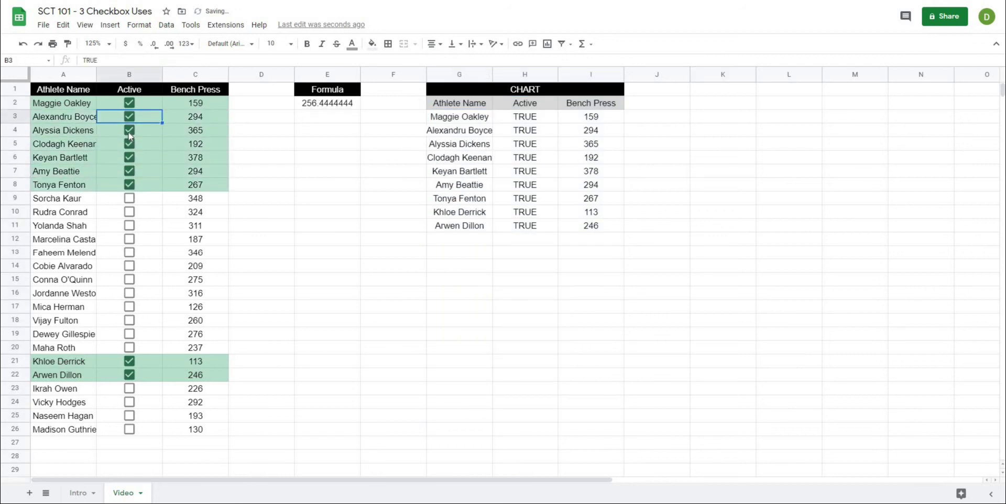
- Untick the Active checkboxes B4 through B6, and tick B9 through B12 and B14 through B16
{"action": "left_click", "coordinate": [129, 129]}
{"action": "left_click", "coordinate": [129, 144]}
{"action": "left_click", "coordinate": [129, 157]}
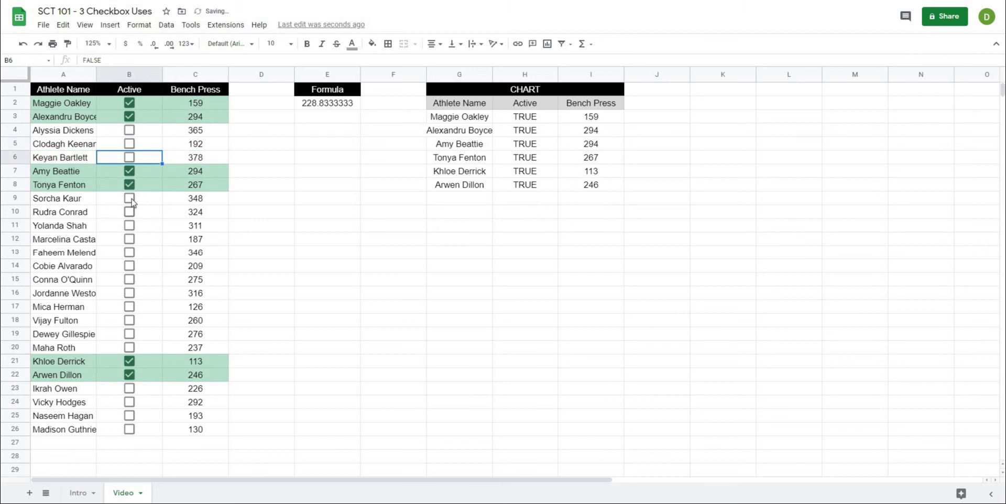
{"action": "left_click", "coordinate": [129, 198]}
{"action": "left_click", "coordinate": [129, 211]}
{"action": "left_click", "coordinate": [130, 225]}
{"action": "left_click", "coordinate": [129, 239]}
{"action": "left_click", "coordinate": [129, 265]}
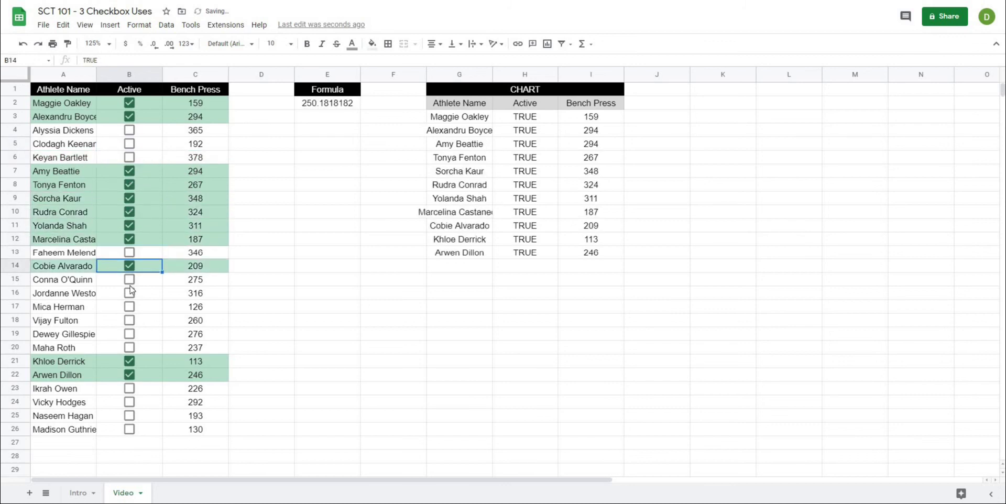
{"action": "left_click", "coordinate": [129, 279]}
{"action": "left_click", "coordinate": [129, 292]}
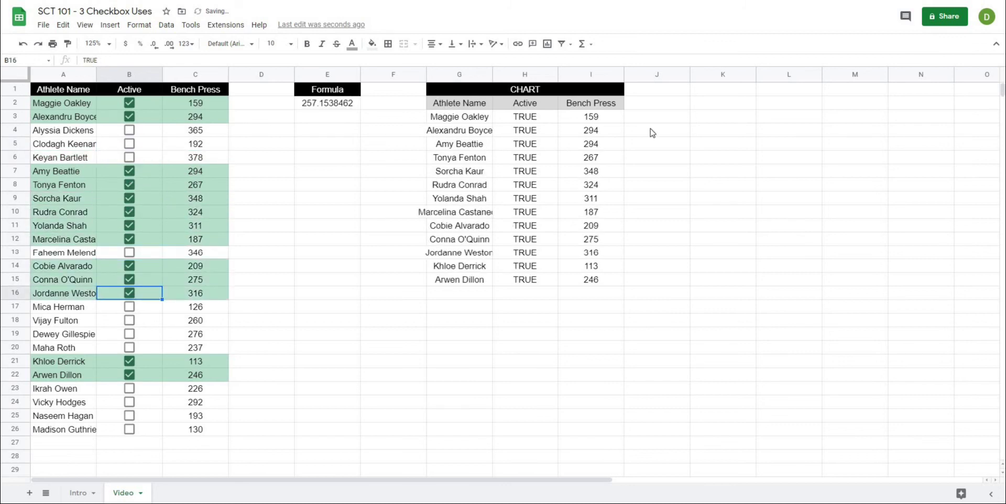
- Insert a column chart from the query table containing G3 and place it over columns F to K, starting just below row 8
{"action": "left_click", "coordinate": [652, 132]}
{"action": "left_click", "coordinate": [445, 117]}
{"action": "left_click", "coordinate": [682, 135]}
{"action": "left_click", "coordinate": [442, 108]}
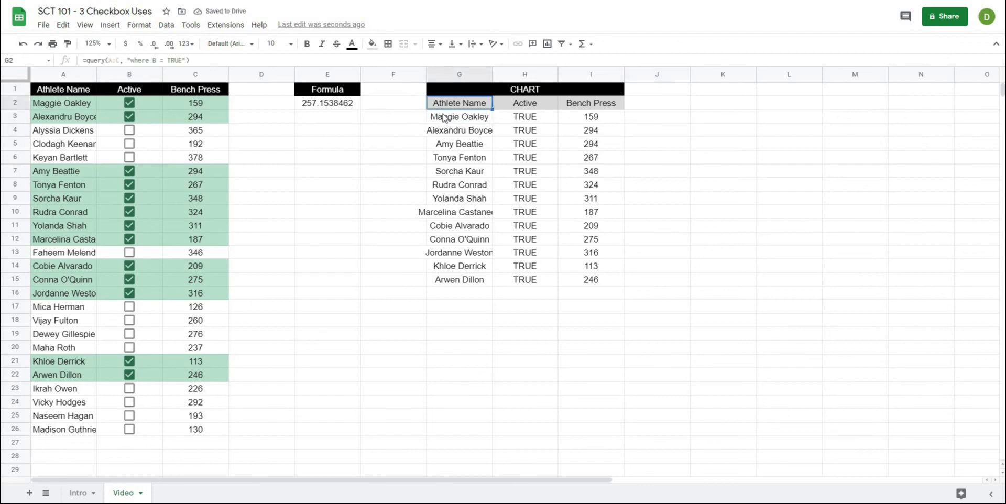
{"action": "left_click", "coordinate": [443, 117]}
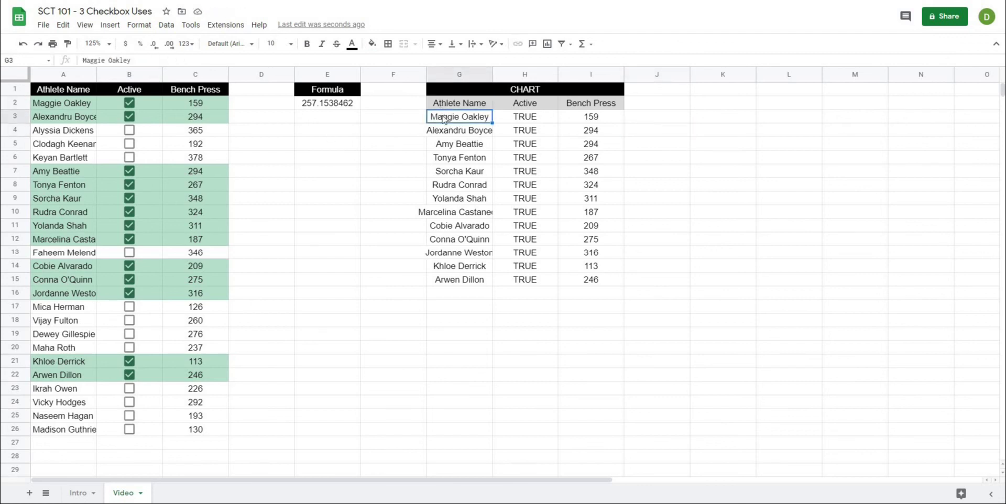
{"action": "left_click", "coordinate": [109, 26]}
{"action": "left_click", "coordinate": [130, 120]}
{"action": "left_click_drag", "start_coordinate": [498, 189], "coordinate": [610, 159]}
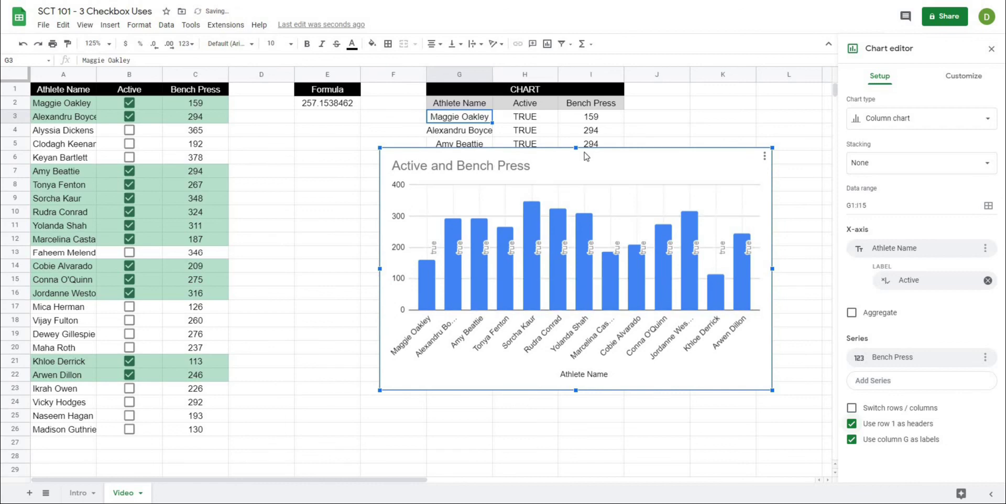
{"action": "left_click_drag", "start_coordinate": [570, 168], "coordinate": [547, 204]}
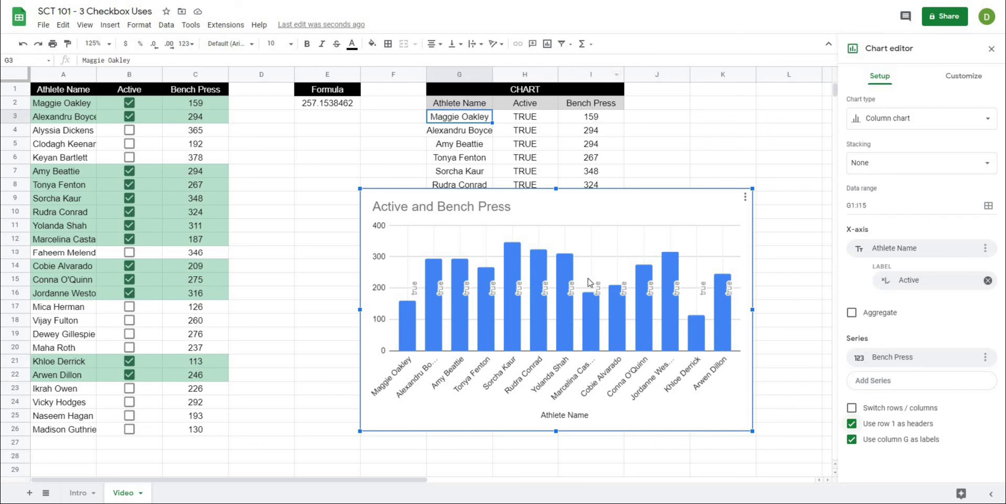
- Change the chart's data range to the open-ended G1:I
{"action": "left_click", "coordinate": [988, 206]}
{"action": "left_click_drag", "start_coordinate": [458, 177], "coordinate": [439, 174]}
{"action": "key", "text": "BackSpace"}
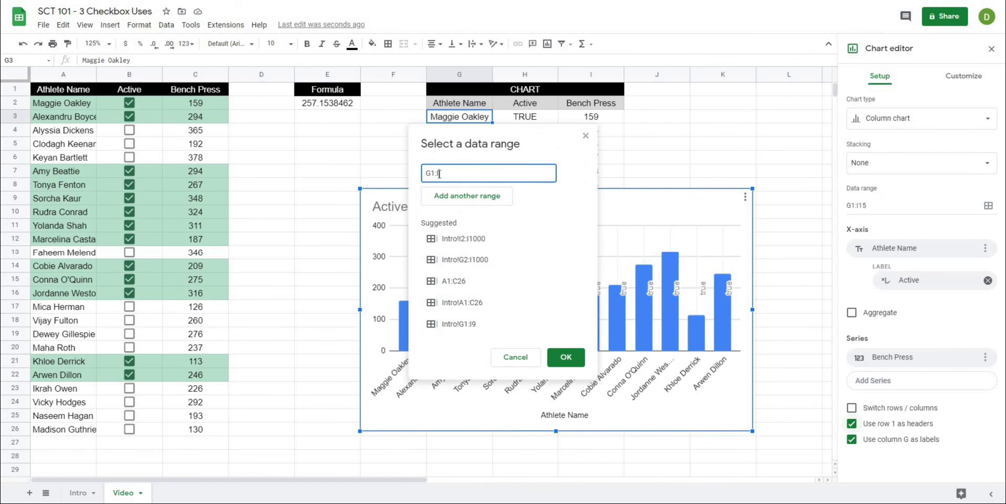
{"action": "left_click", "coordinate": [566, 357]}
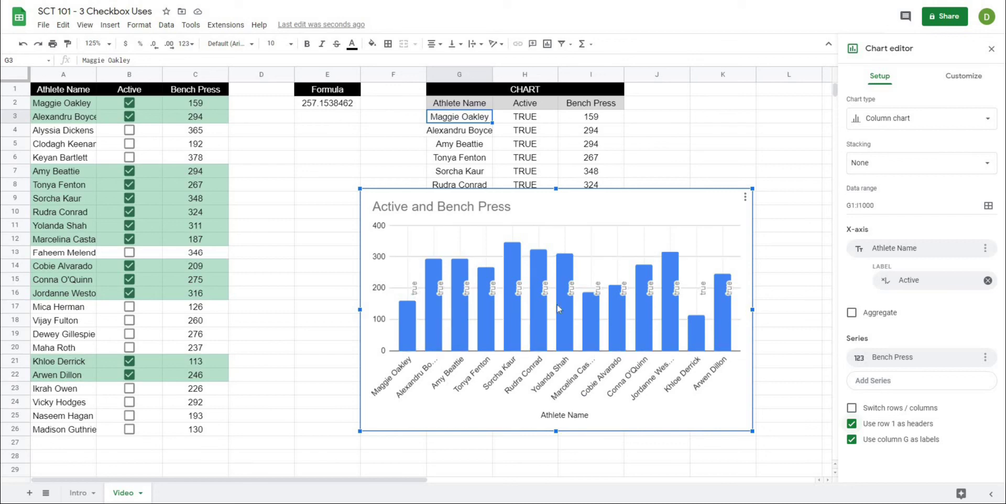
- Remove the Active label from the chart's x-axis and move the chart up to just below row 6
{"action": "left_click", "coordinate": [987, 283]}
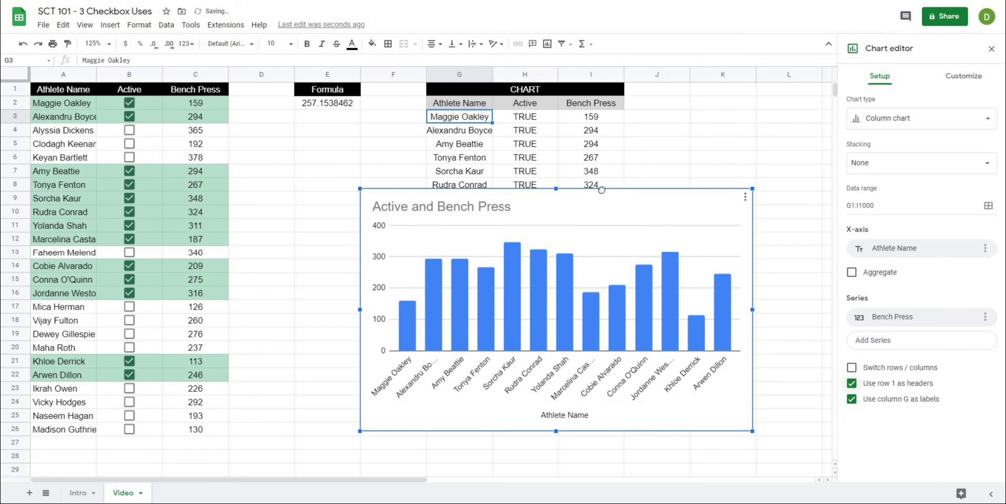
{"action": "left_click_drag", "start_coordinate": [598, 187], "coordinate": [610, 173]}
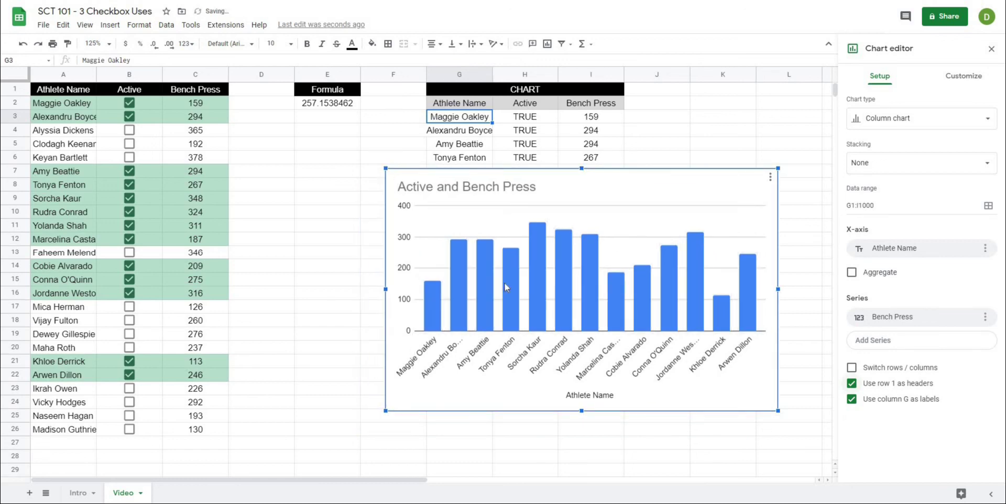
- Tick the Active checkboxes B13 and B17 through B20 to add those athletes to the chart
{"action": "left_click", "coordinate": [128, 253]}
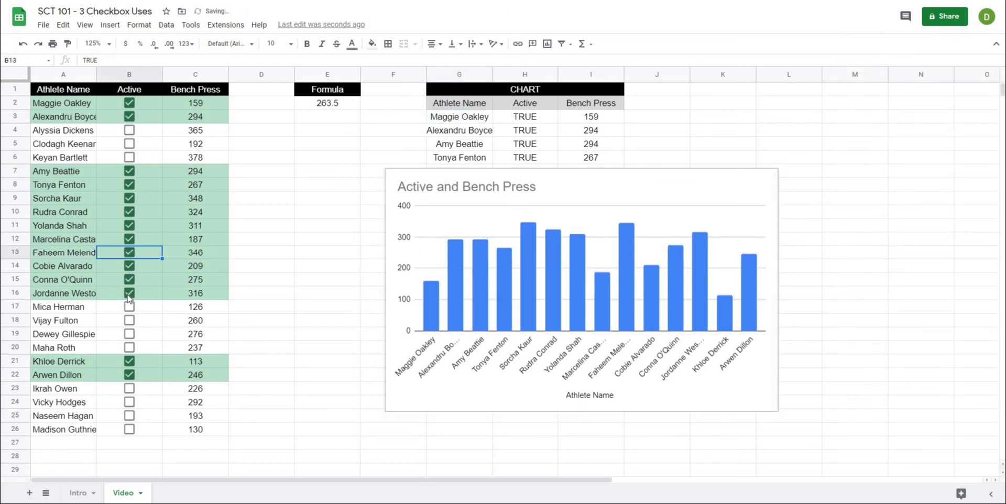
{"action": "left_click", "coordinate": [129, 306]}
{"action": "left_click", "coordinate": [129, 320]}
{"action": "left_click", "coordinate": [129, 334]}
{"action": "left_click", "coordinate": [129, 347]}
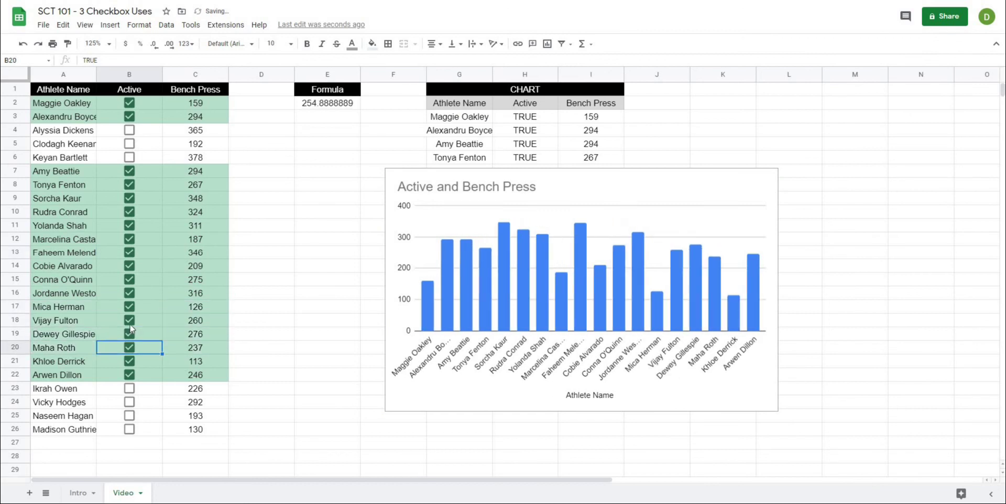
- Untick the Active checkboxes B18, B16, B15, B14, B12, B10, B9 and B8 to drop those athletes from the chart
{"action": "left_click", "coordinate": [129, 320]}
{"action": "left_click", "coordinate": [129, 292]}
{"action": "left_click", "coordinate": [129, 279]}
{"action": "left_click", "coordinate": [129, 265]}
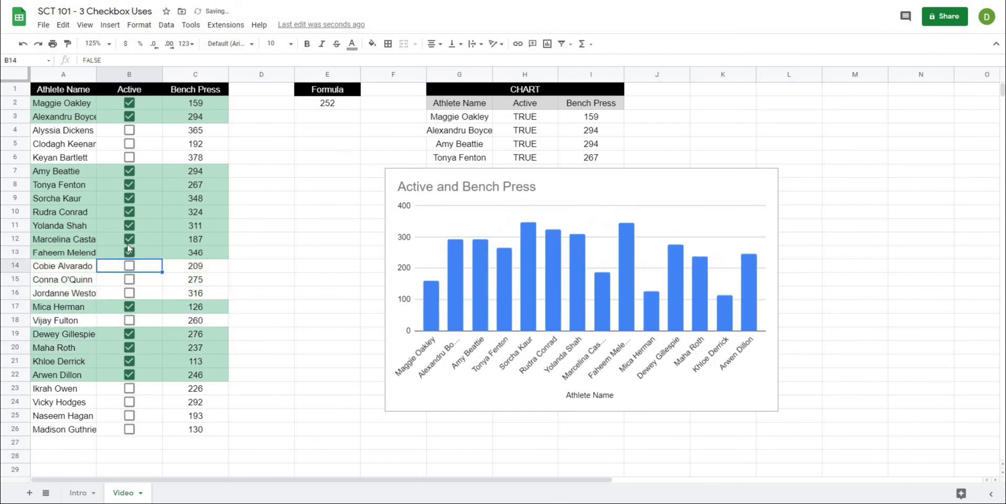
{"action": "left_click", "coordinate": [129, 238]}
{"action": "left_click", "coordinate": [129, 212]}
{"action": "left_click", "coordinate": [129, 198]}
{"action": "left_click", "coordinate": [129, 185]}
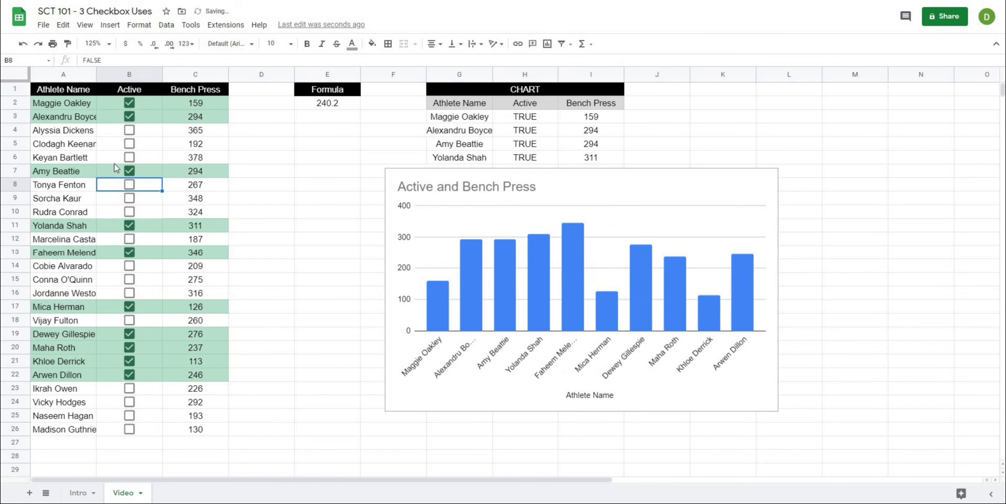
- Tick the Active checkboxes B5, B23, B25 and B26, and untick B20 and B21
{"action": "left_click", "coordinate": [129, 144]}
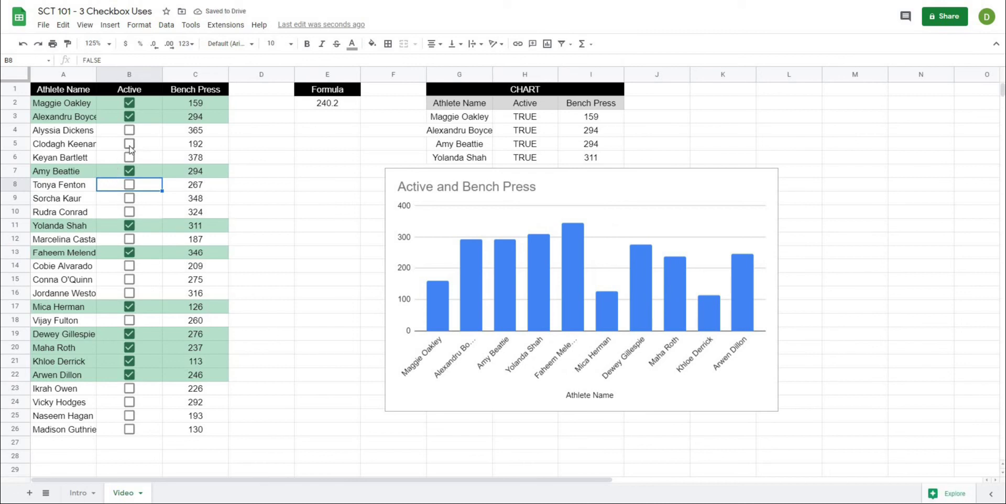
{"action": "left_click", "coordinate": [130, 348]}
{"action": "left_click", "coordinate": [129, 361]}
{"action": "left_click", "coordinate": [130, 388]}
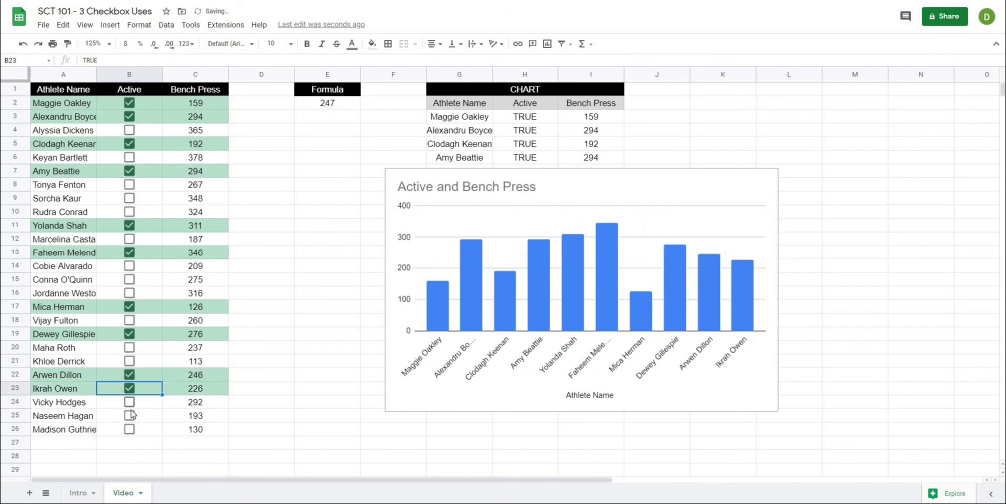
{"action": "left_click", "coordinate": [130, 416]}
{"action": "left_click", "coordinate": [129, 429]}
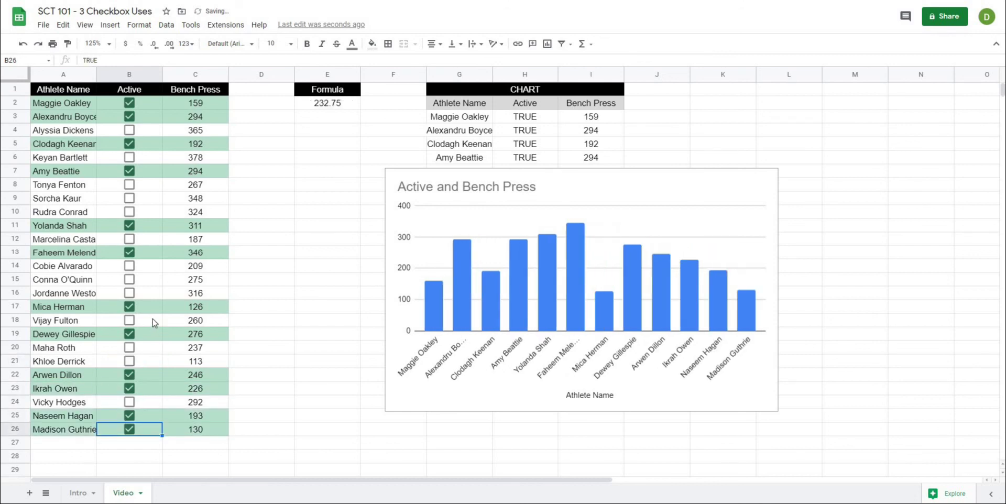